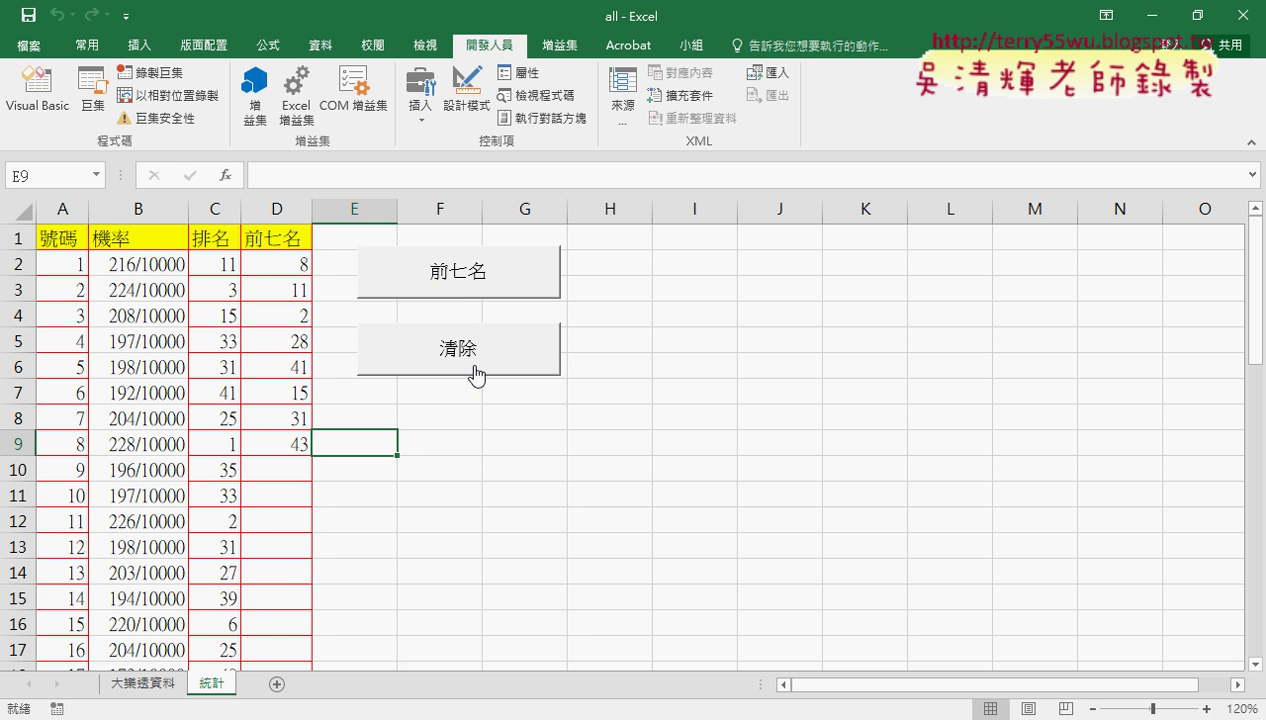
Clear column D and compare the column C ranks of entries 2 and 8
{"action": "left_click", "coordinate": [505, 366]}
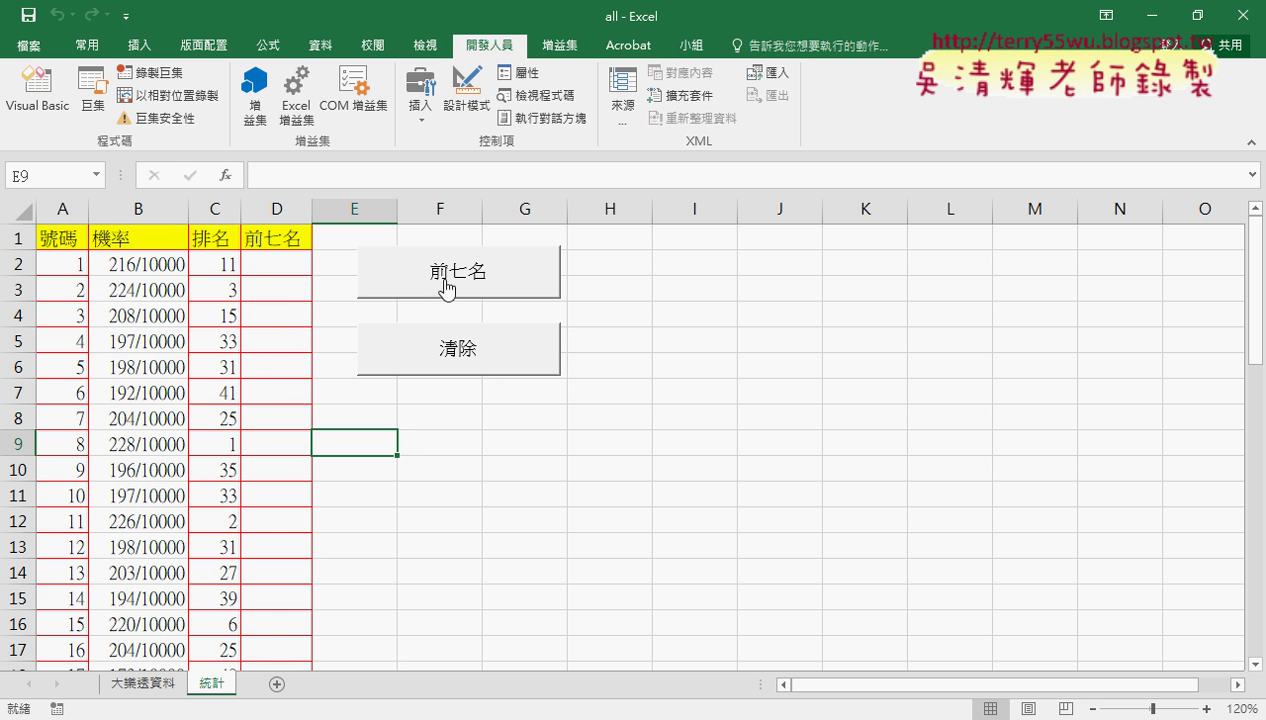
{"action": "left_click", "coordinate": [226, 263]}
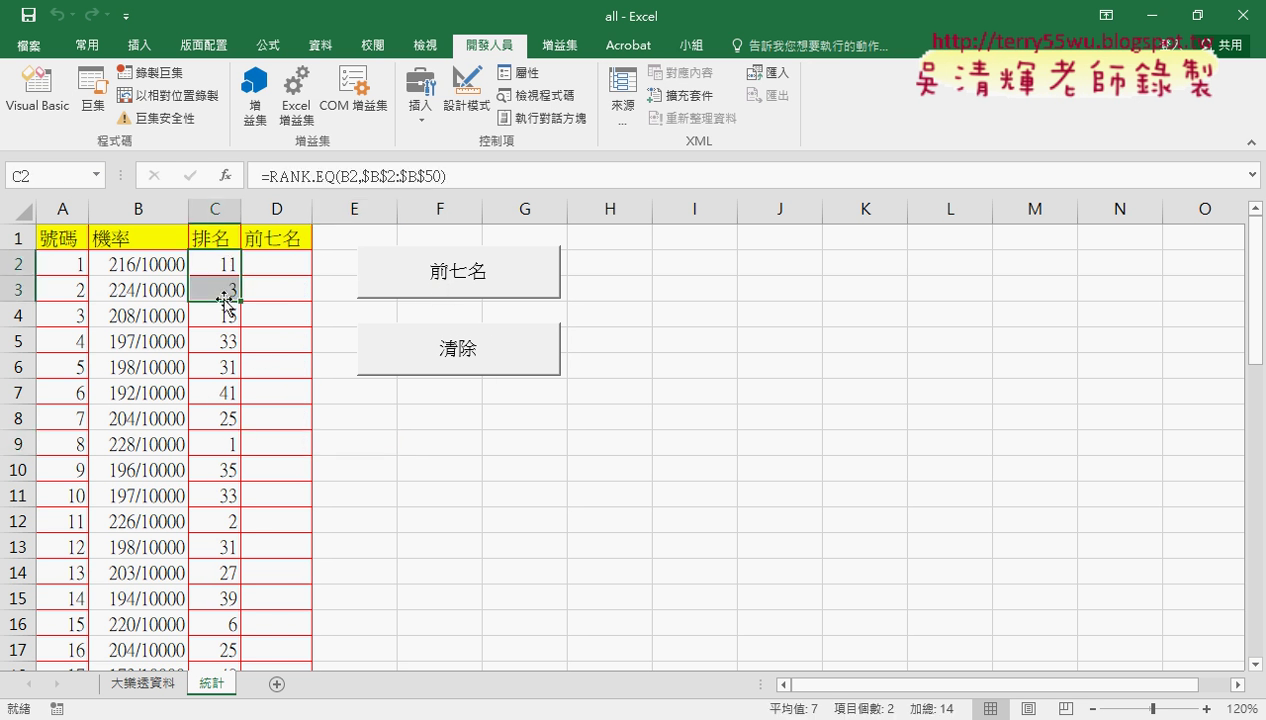
{"action": "left_click", "coordinate": [230, 290]}
{"action": "left_click", "coordinate": [105, 291]}
{"action": "left_click", "coordinate": [290, 260]}
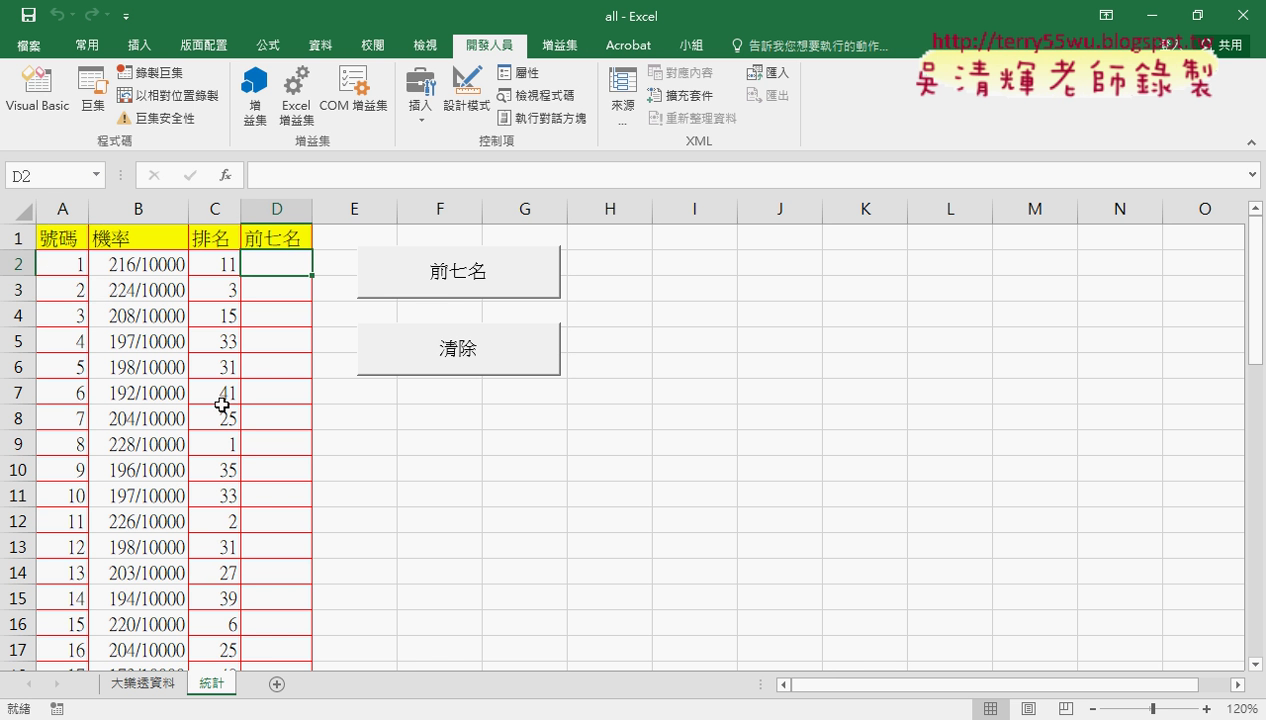
{"action": "left_click", "coordinate": [220, 436]}
{"action": "left_click", "coordinate": [78, 443]}
{"action": "left_click", "coordinate": [294, 293]}
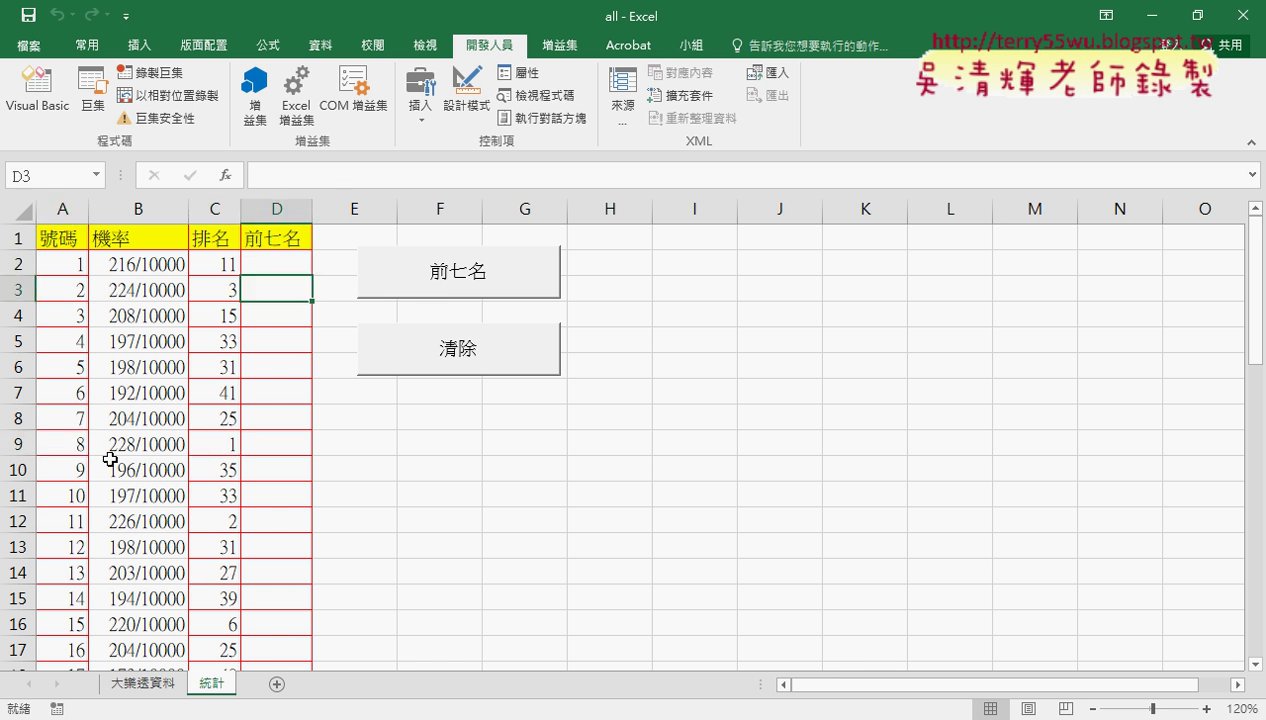
{"action": "left_click_drag", "start_coordinate": [71, 441], "coordinate": [230, 445]}
Trace which entry numbers belong in D2, D3 and D4 from their ranks
{"action": "left_click", "coordinate": [79, 437]}
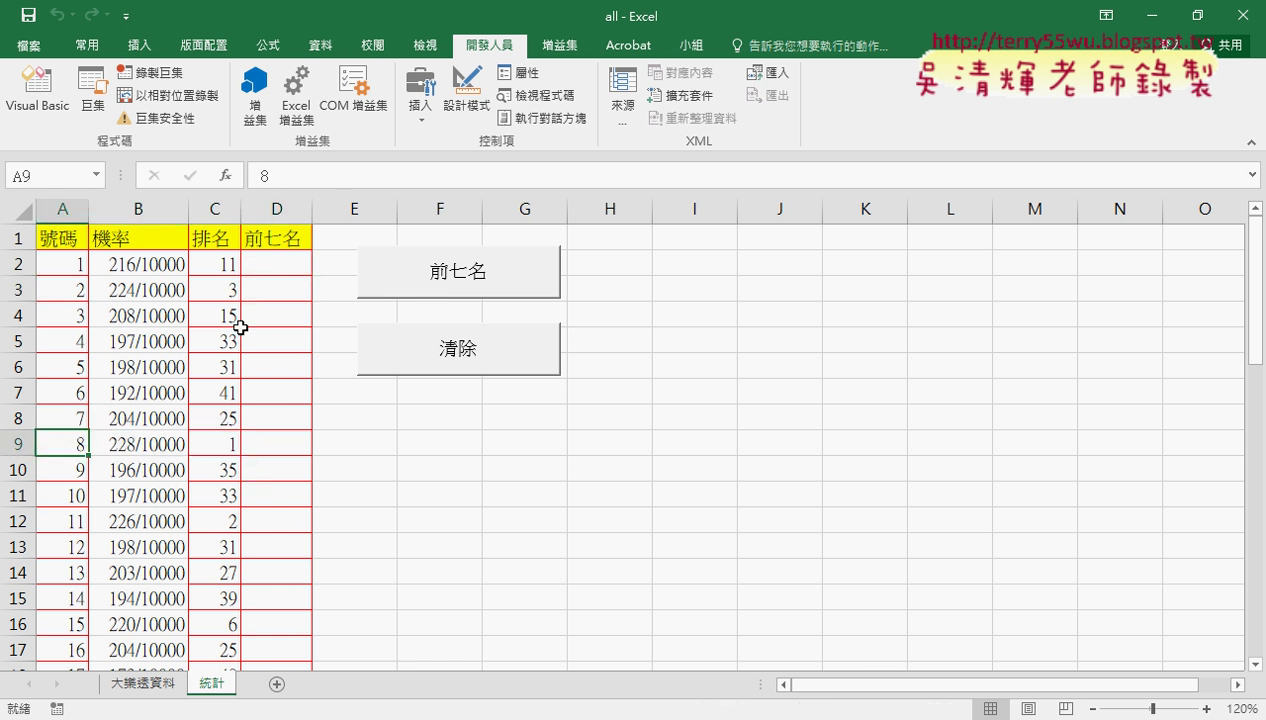
{"action": "left_click", "coordinate": [274, 259]}
{"action": "left_click", "coordinate": [222, 497]}
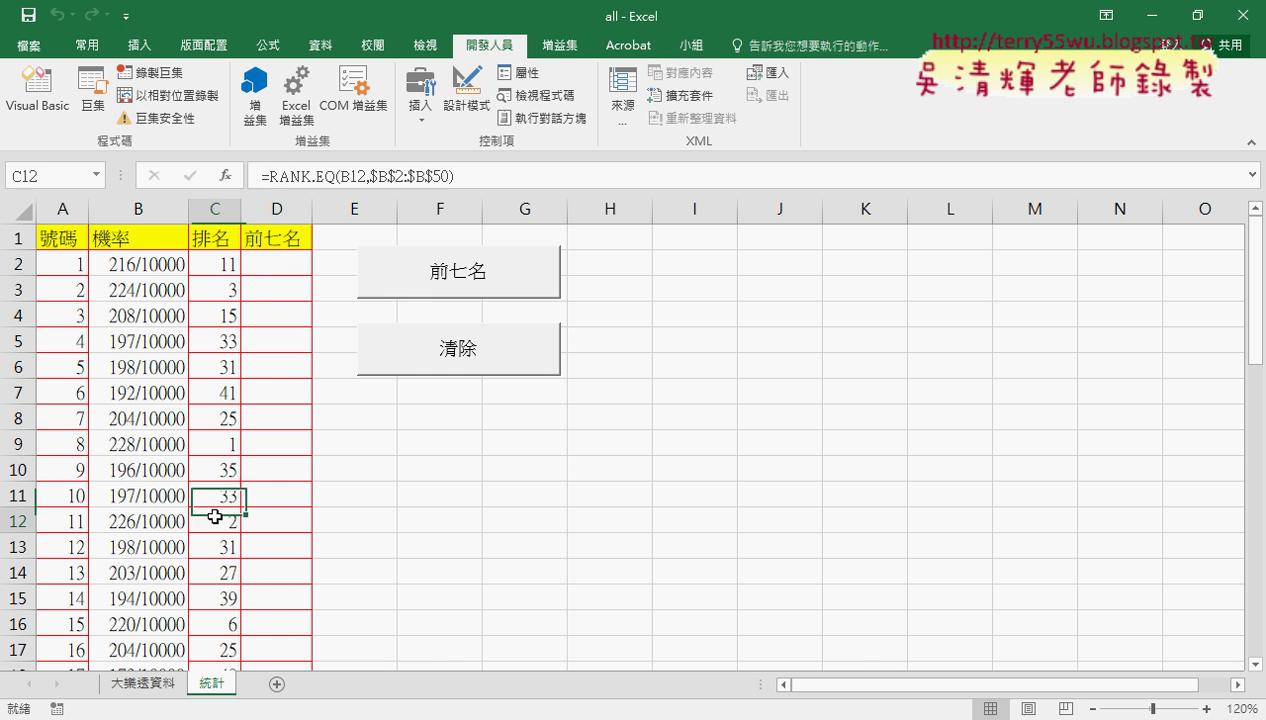
{"action": "left_click", "coordinate": [73, 518]}
{"action": "left_click", "coordinate": [284, 295]}
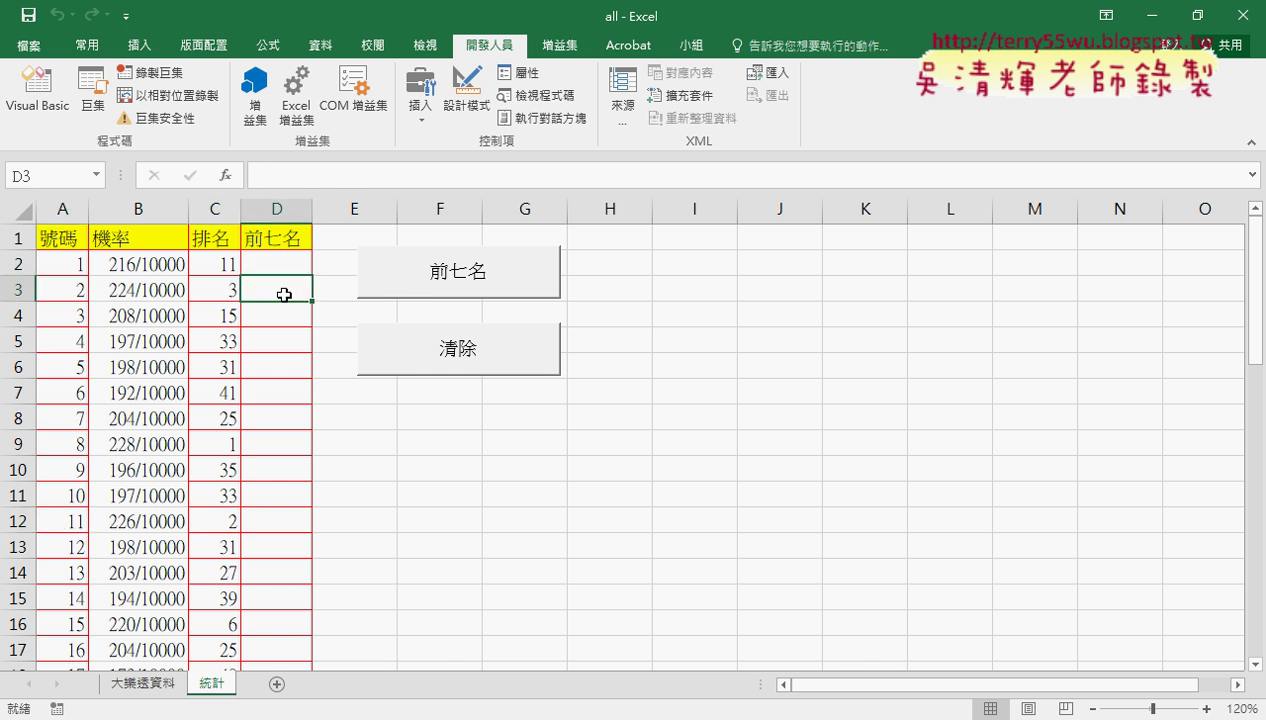
{"action": "left_click", "coordinate": [70, 295]}
{"action": "left_click", "coordinate": [222, 316]}
{"action": "left_click", "coordinate": [291, 317]}
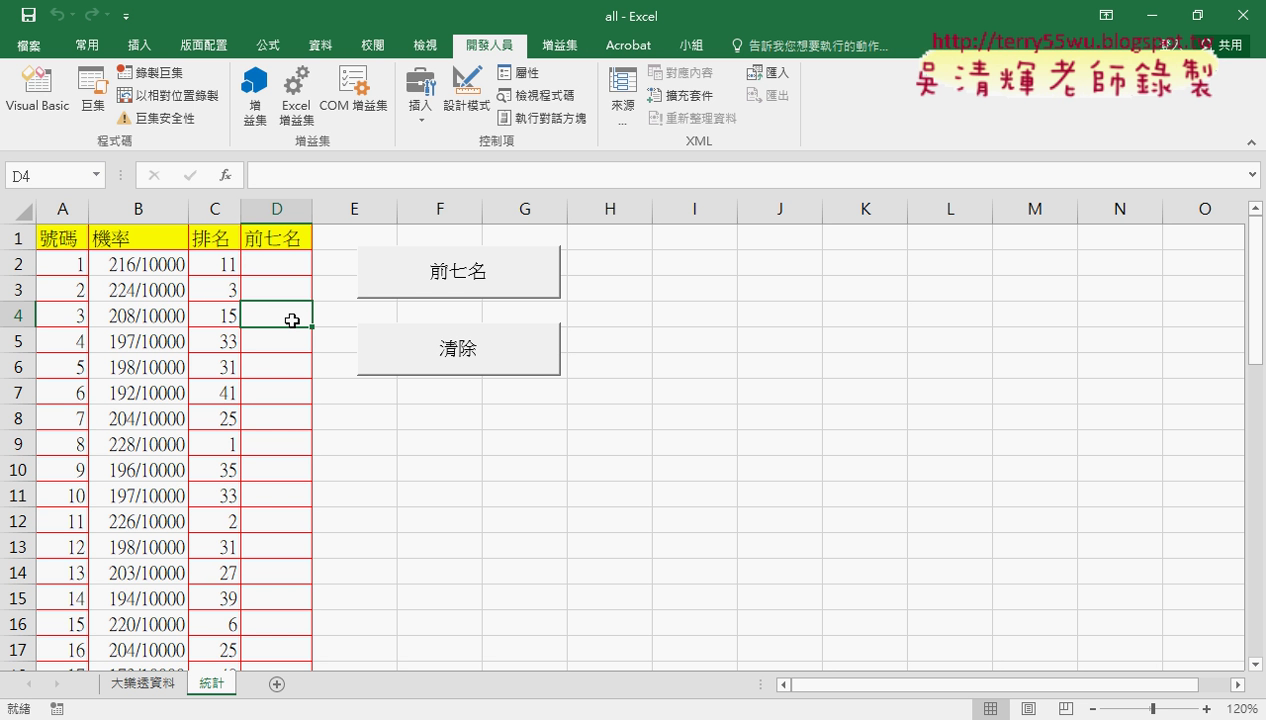
Run the 前七名 macro, check the results in D2:D9, then clear them again
{"action": "left_click", "coordinate": [452, 282]}
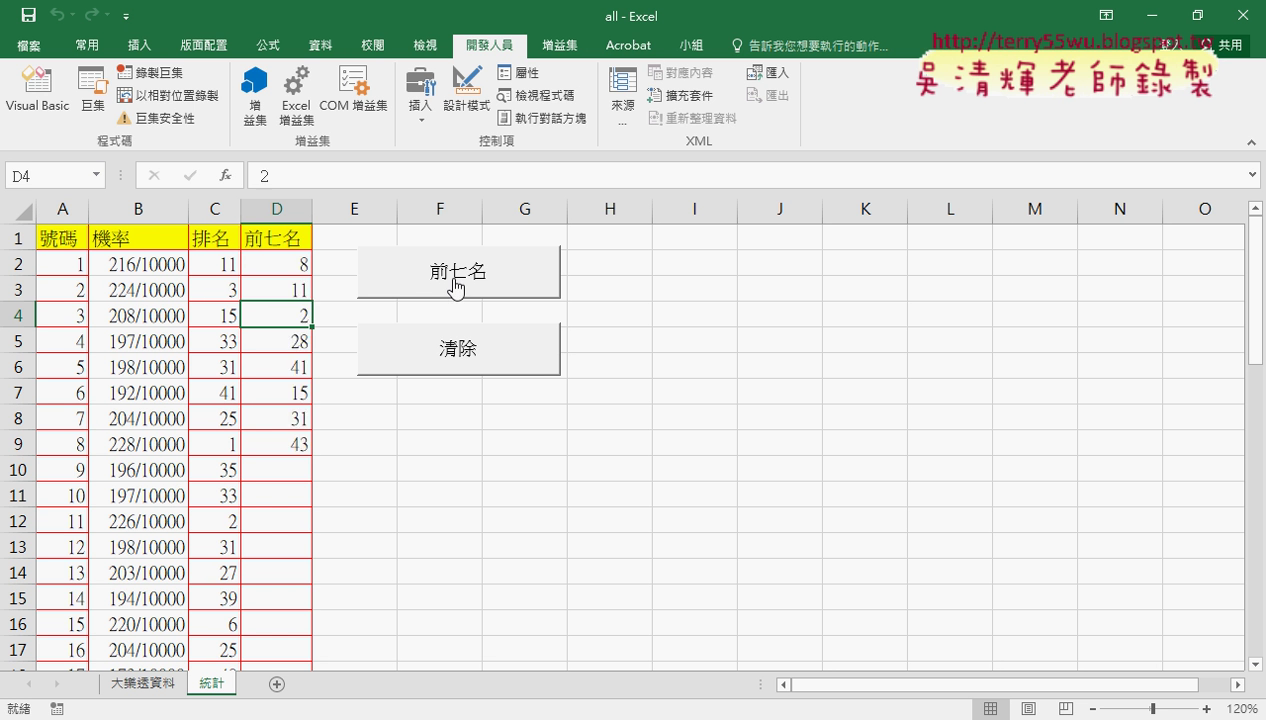
{"action": "left_click", "coordinate": [298, 262]}
{"action": "left_click", "coordinate": [298, 290]}
{"action": "left_click", "coordinate": [298, 316]}
{"action": "left_click", "coordinate": [297, 341]}
{"action": "left_click", "coordinate": [297, 367]}
{"action": "left_click_drag", "start_coordinate": [297, 418], "coordinate": [297, 442]}
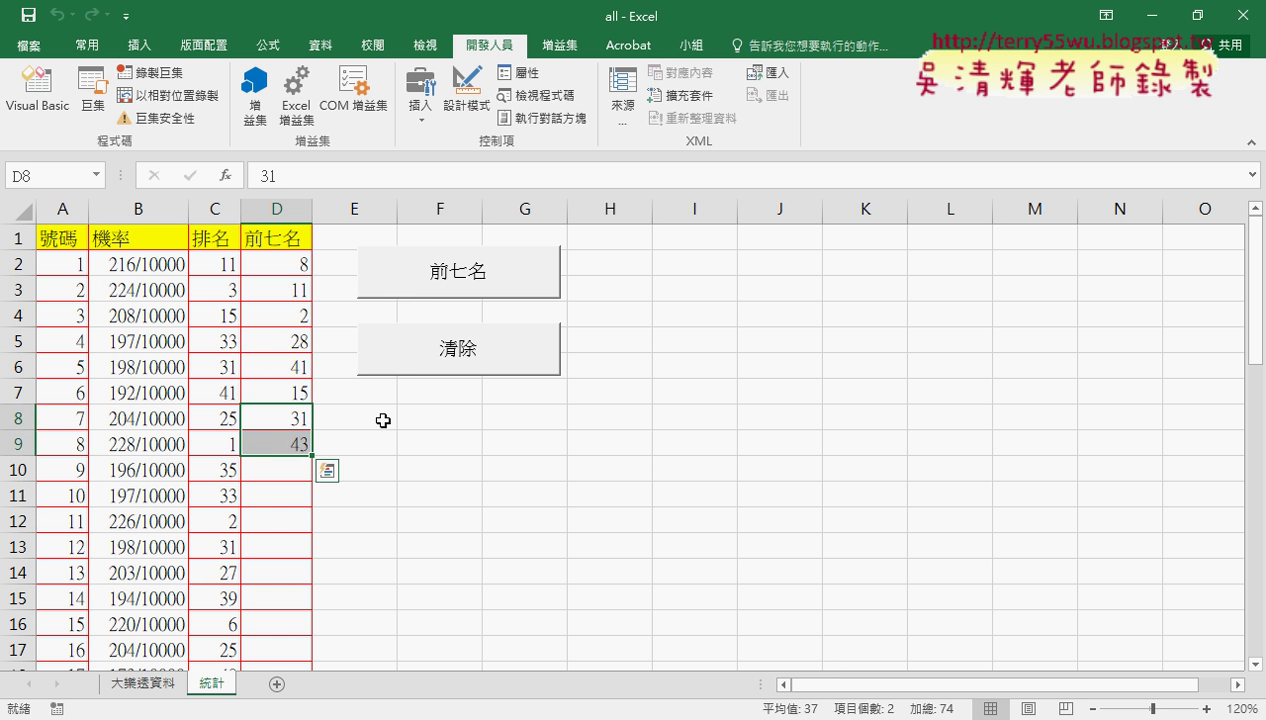
{"action": "left_click", "coordinate": [478, 358]}
Open the 前七名 button's macro in the VBA editor and undo the earlier loop edits
{"action": "right_click", "coordinate": [523, 272]}
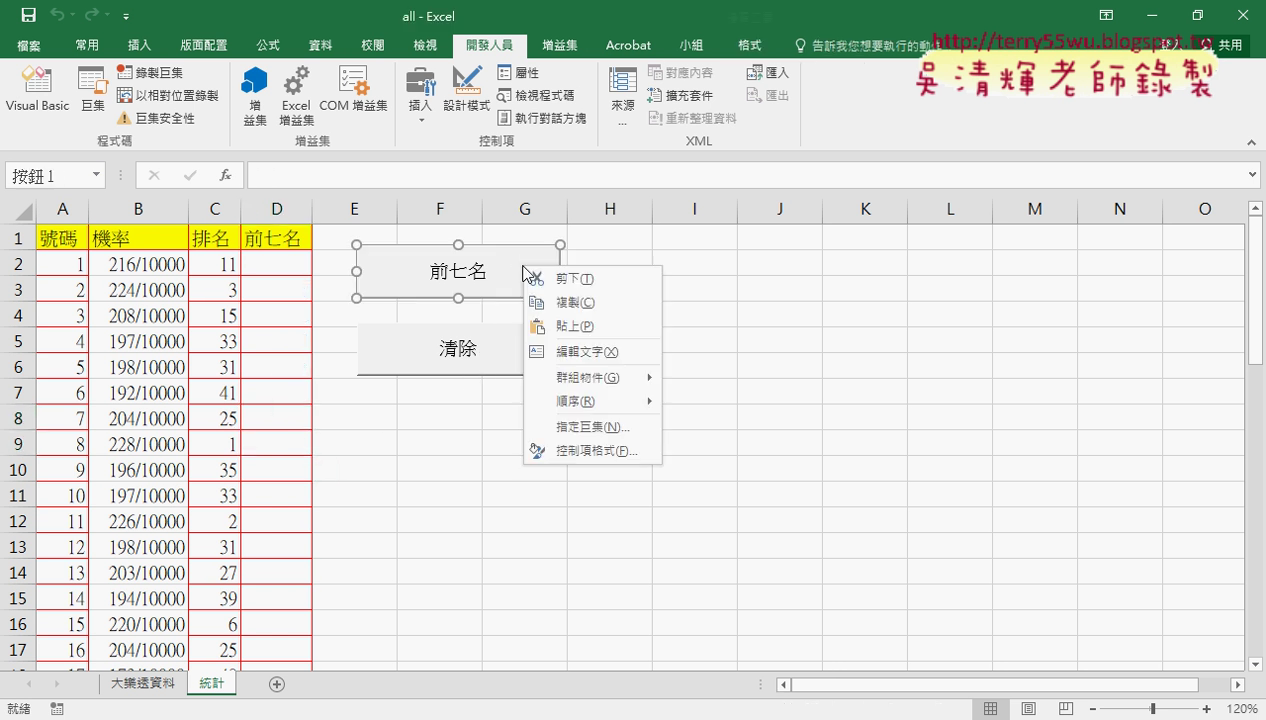
{"action": "left_click", "coordinate": [595, 402]}
{"action": "left_click", "coordinate": [782, 273]}
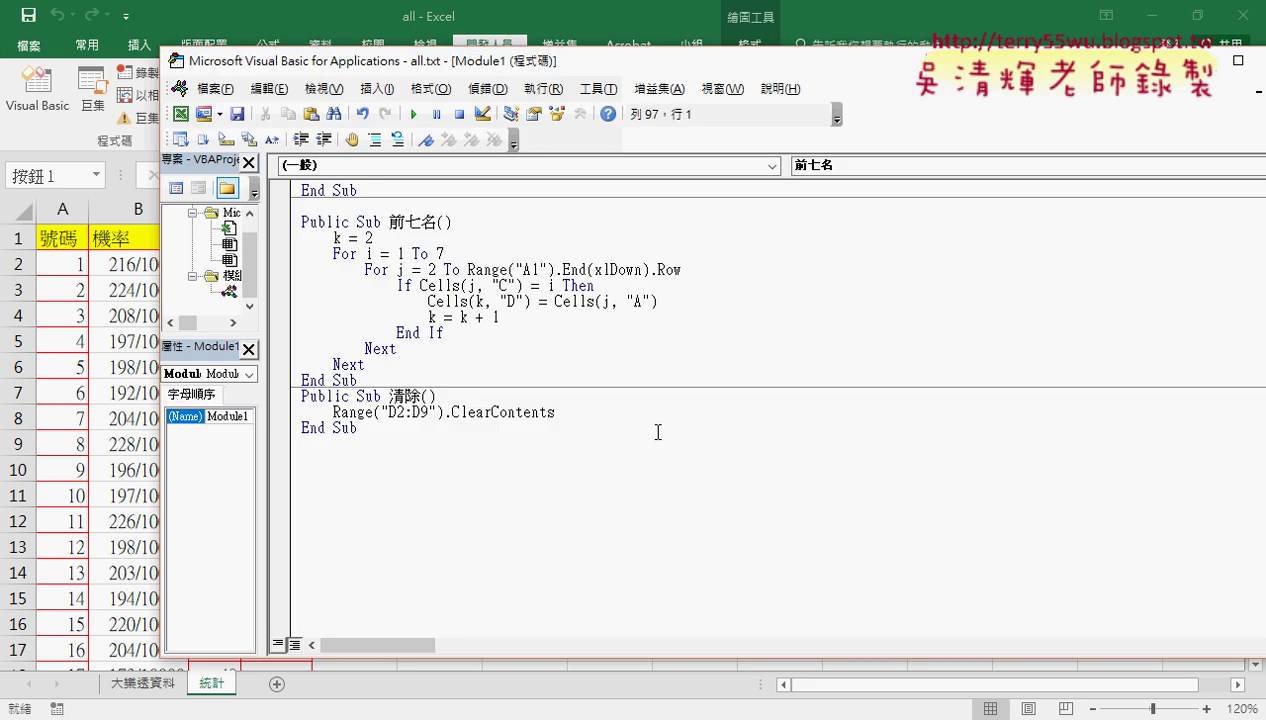
{"action": "key", "text": "ctrl+z"}
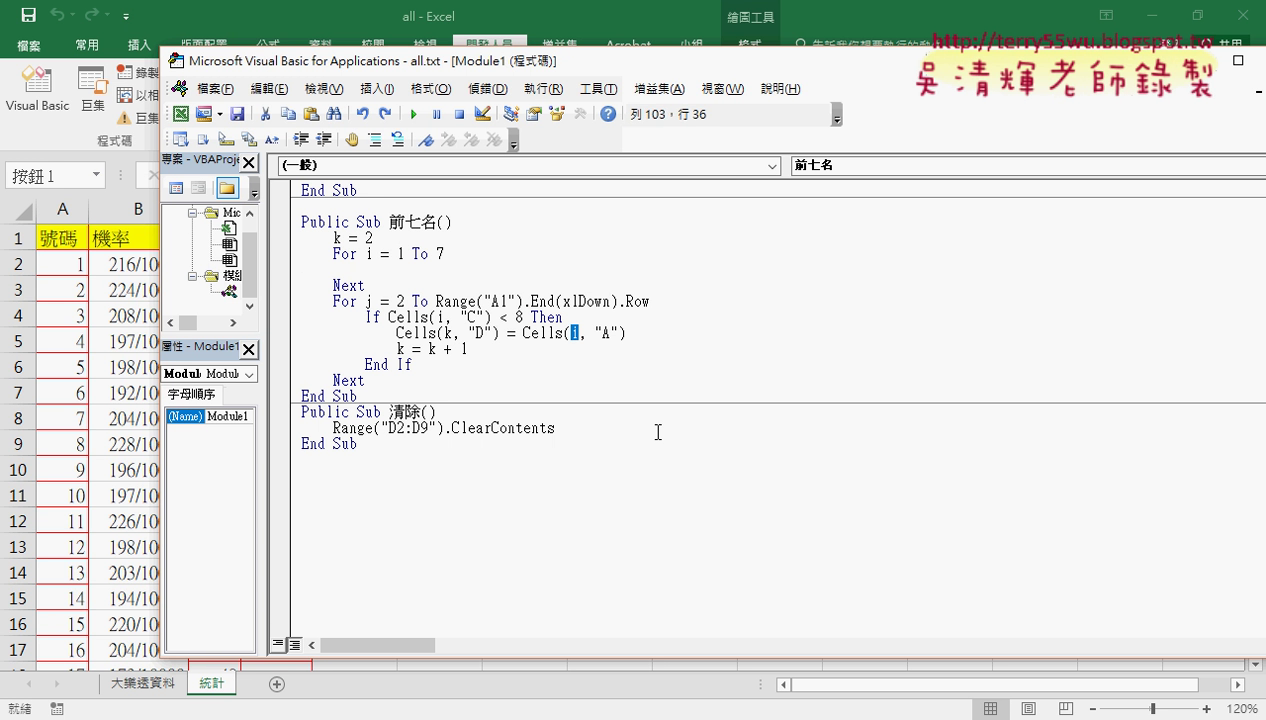
{"action": "key", "text": "ctrl+z"}
{"action": "key", "text": "ctrl+z"}
{"action": "key", "text": "ctrl+z"}
{"action": "key", "text": "ctrl+z"}
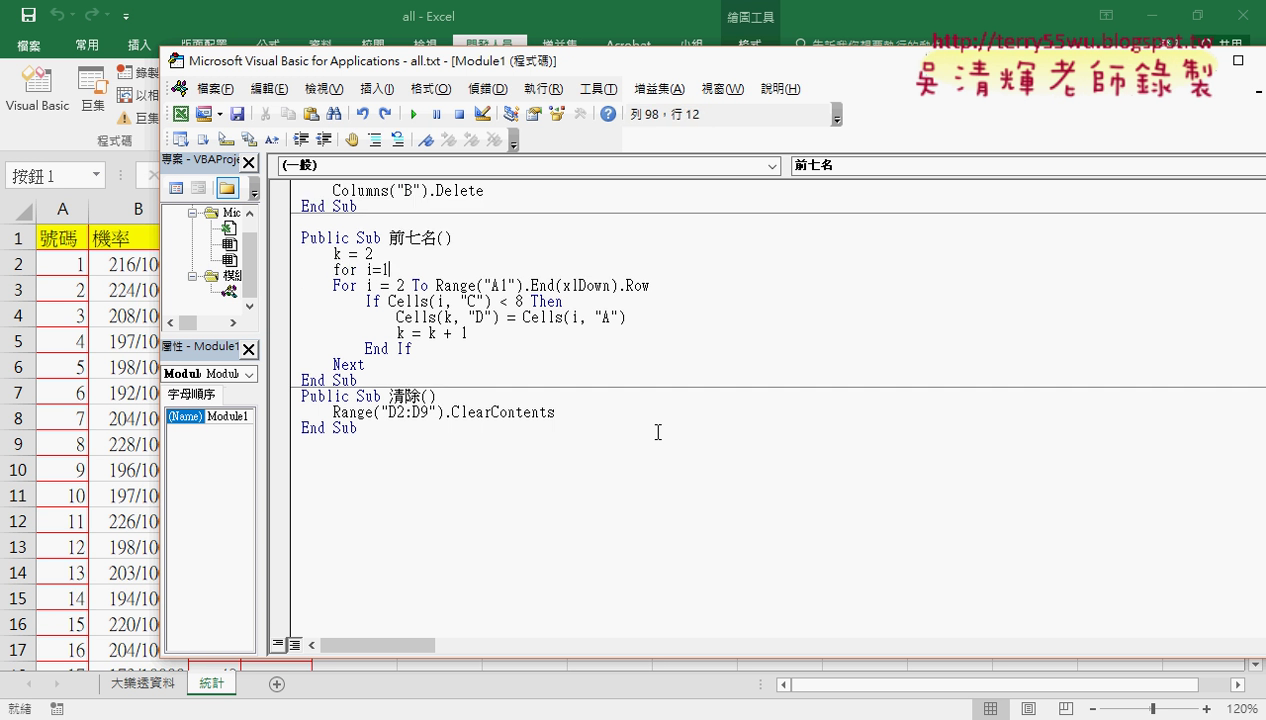
{"action": "key", "text": "ctrl+z"}
{"action": "key", "text": "ctrl+z"}
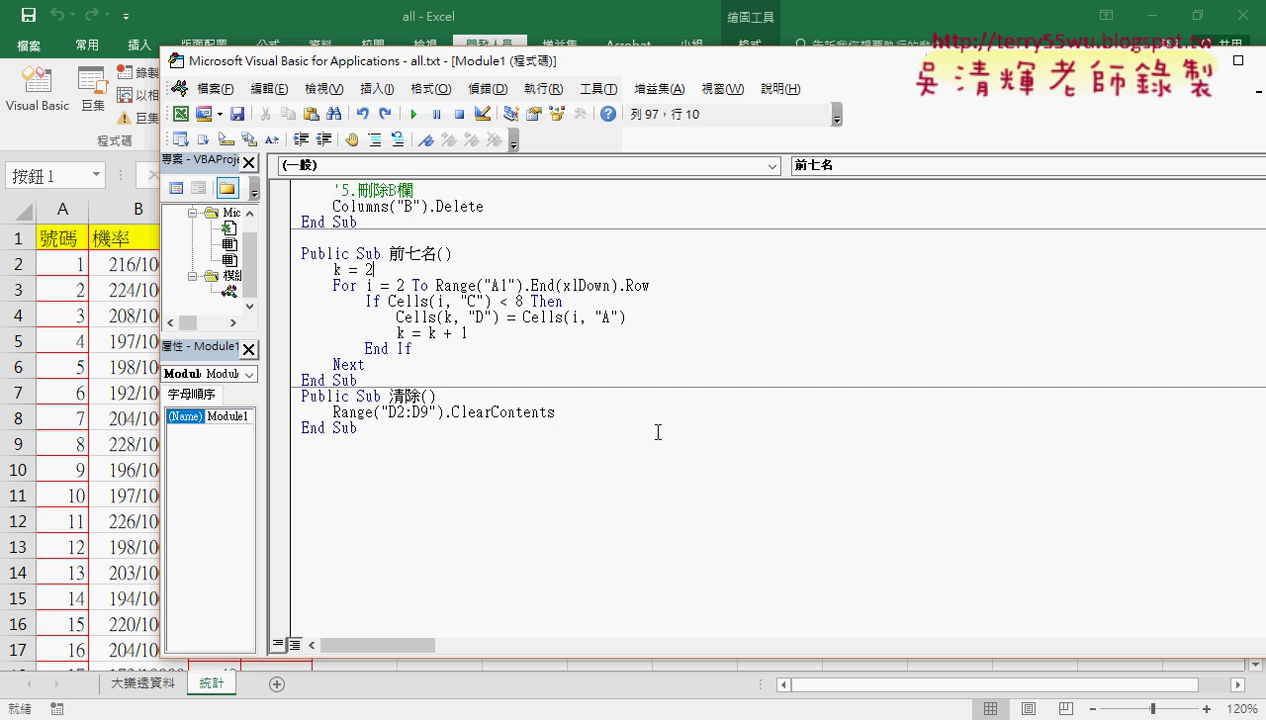
Add a For i = 1 To 7 line and a matching Next after k = 2
{"action": "key", "text": "Return"}
{"action": "key", "text": "Return"}
{"action": "key", "text": "Up"}
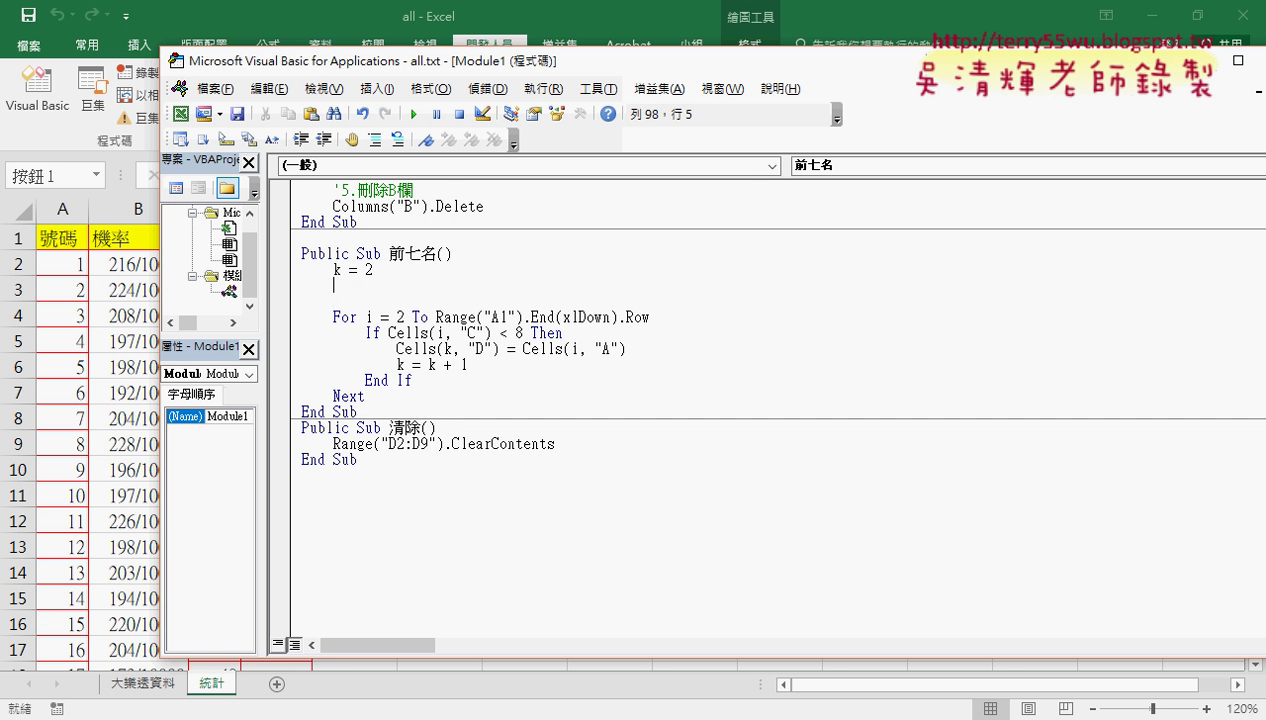
{"action": "type", "text": "for "}
{"action": "type", "text": "i="}
{"action": "type", "text": "1 to "}
{"action": "type", "text": "7"}
{"action": "key", "text": "Return"}
{"action": "key", "text": "Return"}
{"action": "type", "text": "n"}
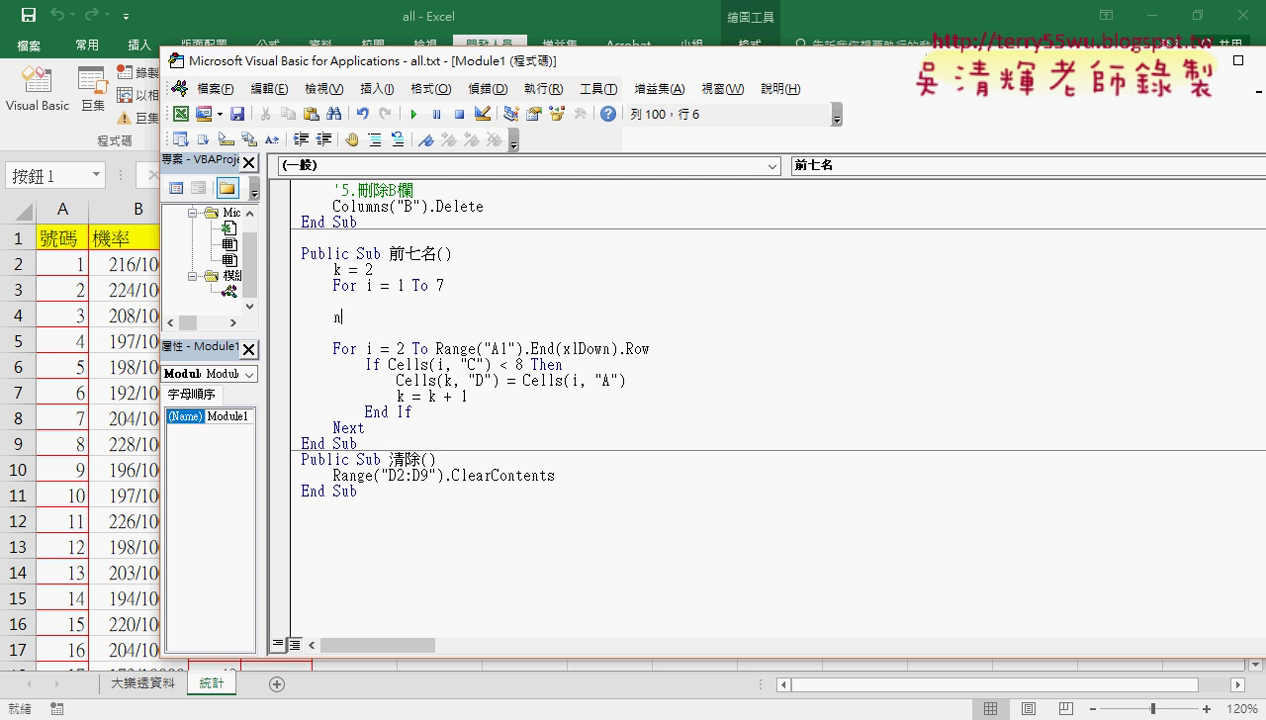
{"action": "type", "text": "ext"}
{"action": "key", "text": "Return"}
Rename the inner loop's counter and its Cells references from i to j
{"action": "double_click", "coordinate": [367, 285]}
{"action": "double_click", "coordinate": [368, 348]}
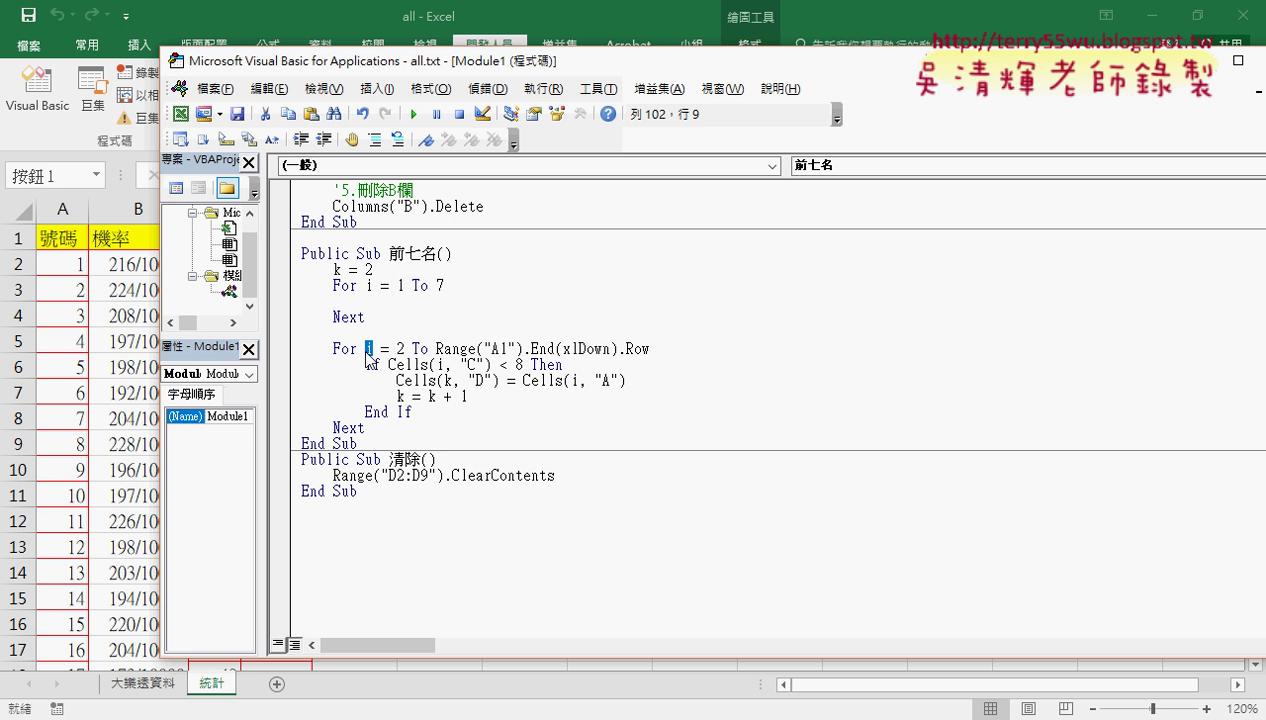
{"action": "type", "text": "j"}
{"action": "double_click", "coordinate": [440, 365]}
{"action": "type", "text": "j"}
{"action": "double_click", "coordinate": [574, 381]}
{"action": "type", "text": "j"}
Move the For j loop block inside the For i = 1 To 7 loop and indent it
{"action": "left_click_drag", "start_coordinate": [365, 428], "coordinate": [300, 350]}
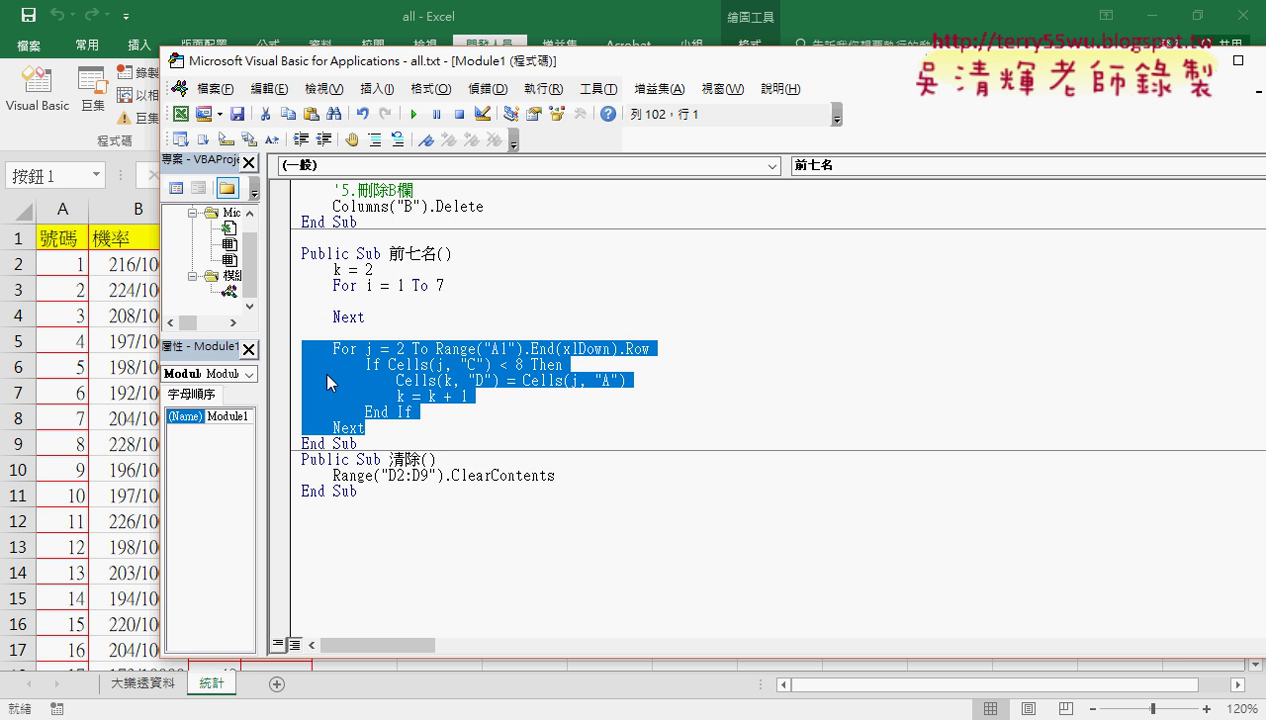
{"action": "left_click_drag", "start_coordinate": [310, 342], "coordinate": [302, 301]}
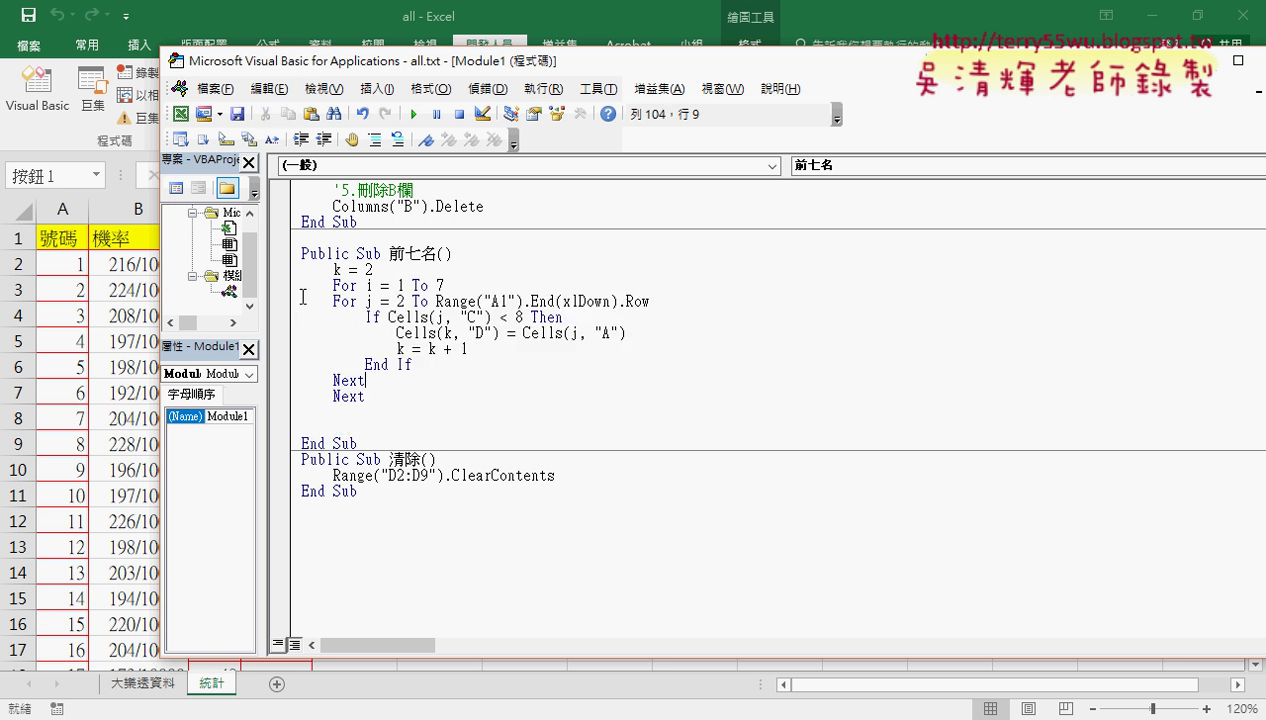
{"action": "left_click_drag", "start_coordinate": [384, 381], "coordinate": [293, 307]}
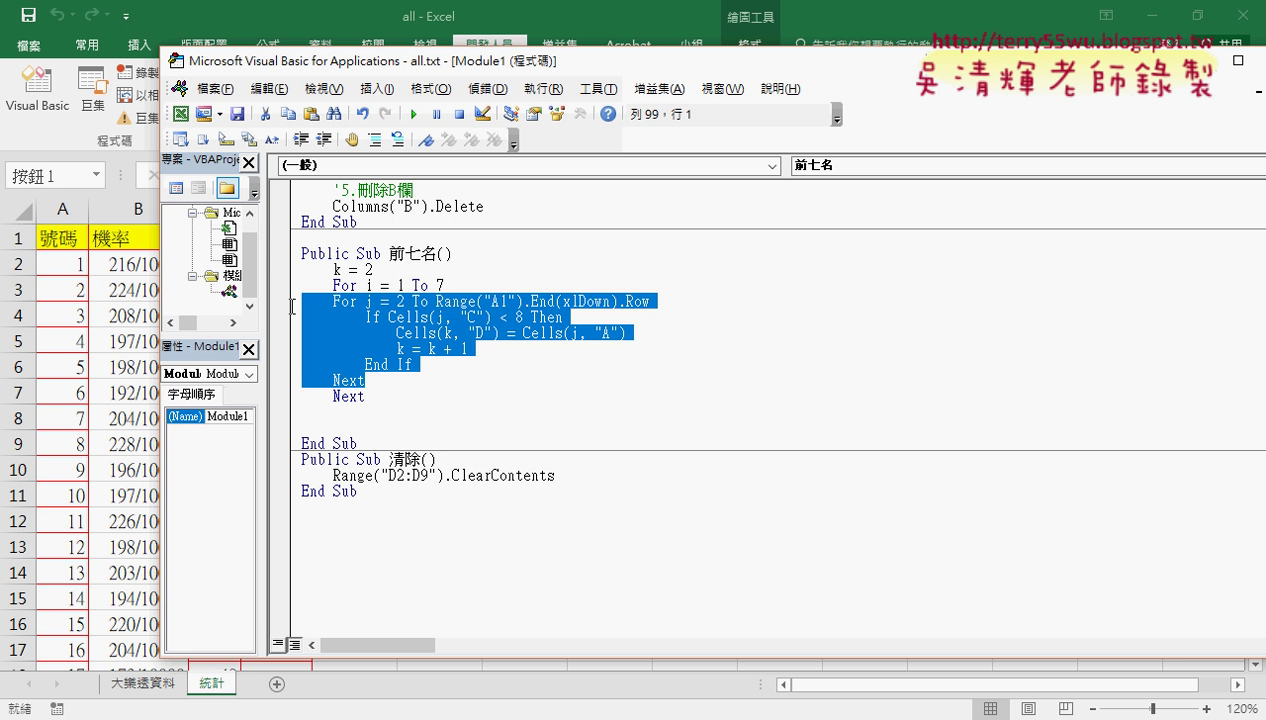
{"action": "key", "text": "Tab"}
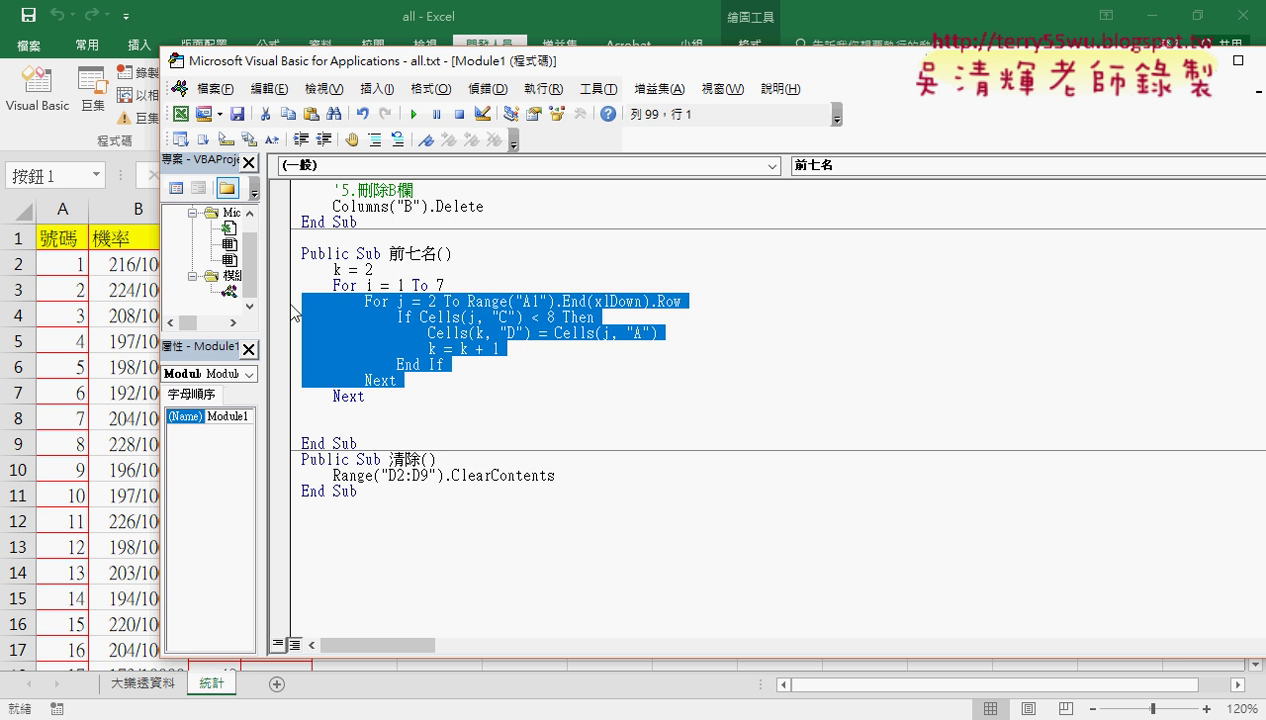
Remove the blank line between the outer Next and End Sub
{"action": "left_click", "coordinate": [374, 396]}
{"action": "key", "text": "Delete"}
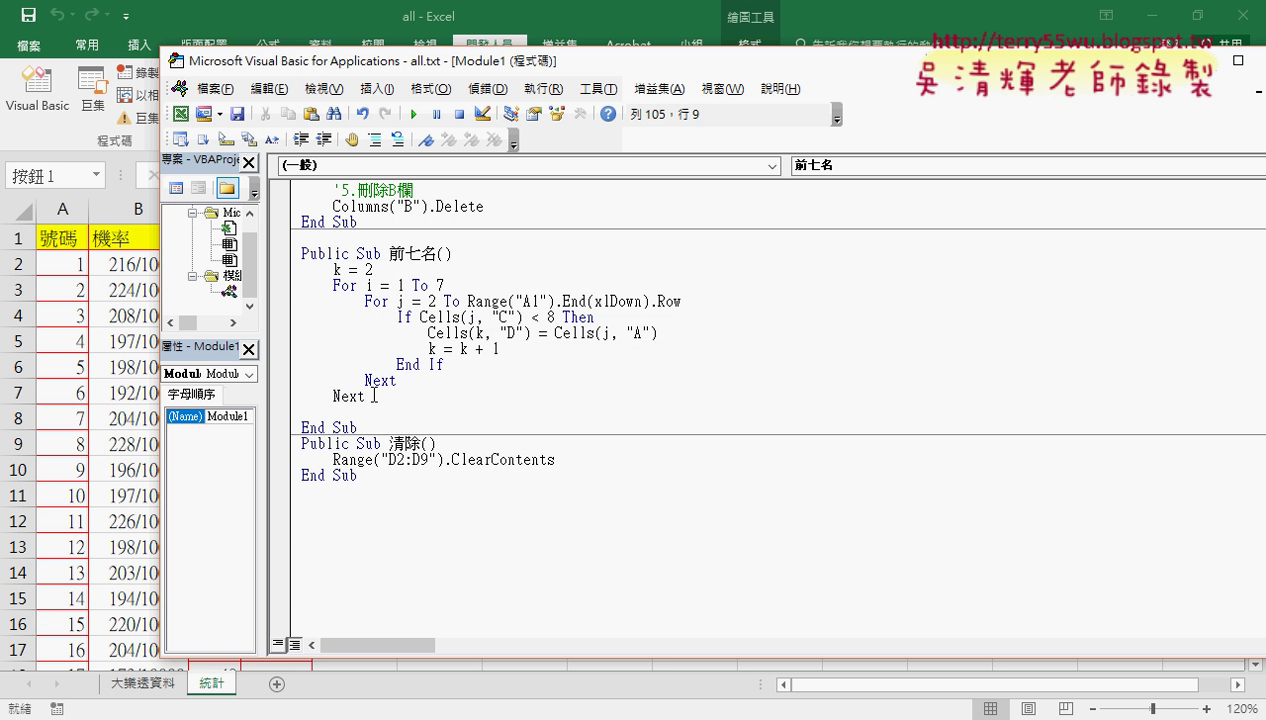
{"action": "key", "text": "Delete"}
{"action": "key", "text": "Delete"}
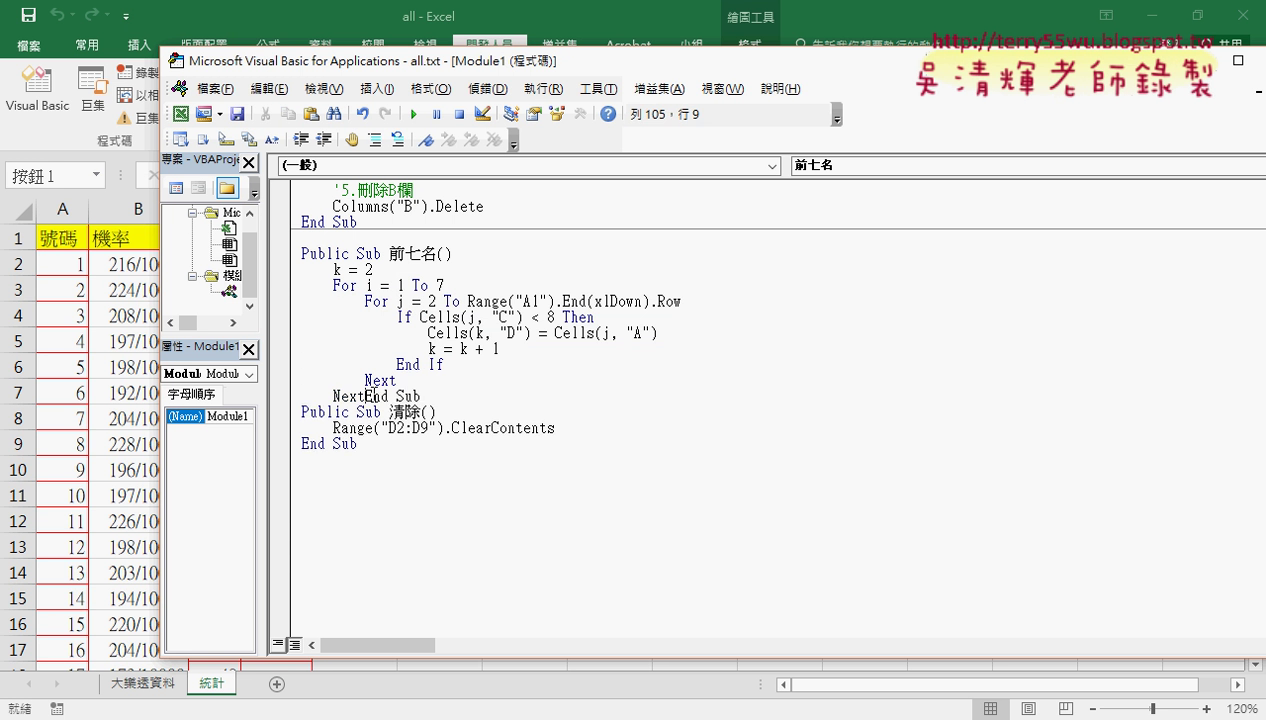
{"action": "key", "text": "Return"}
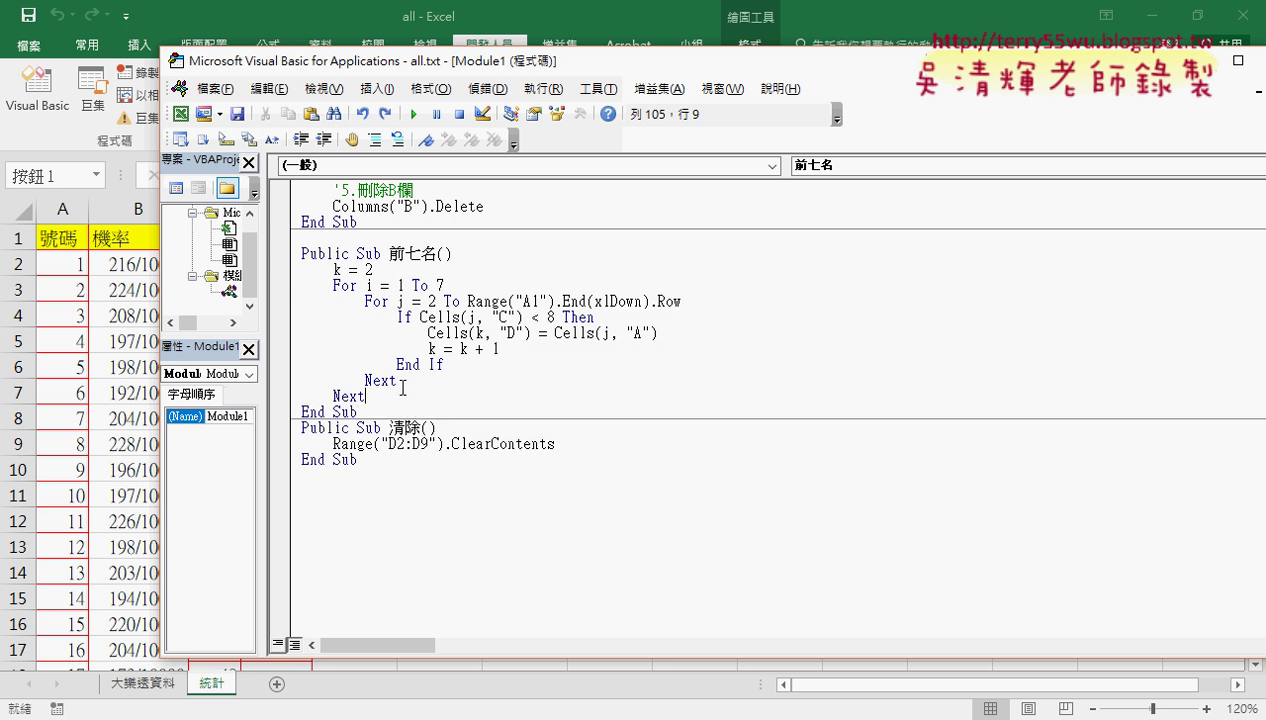
{"action": "left_click_drag", "start_coordinate": [397, 380], "coordinate": [280, 302]}
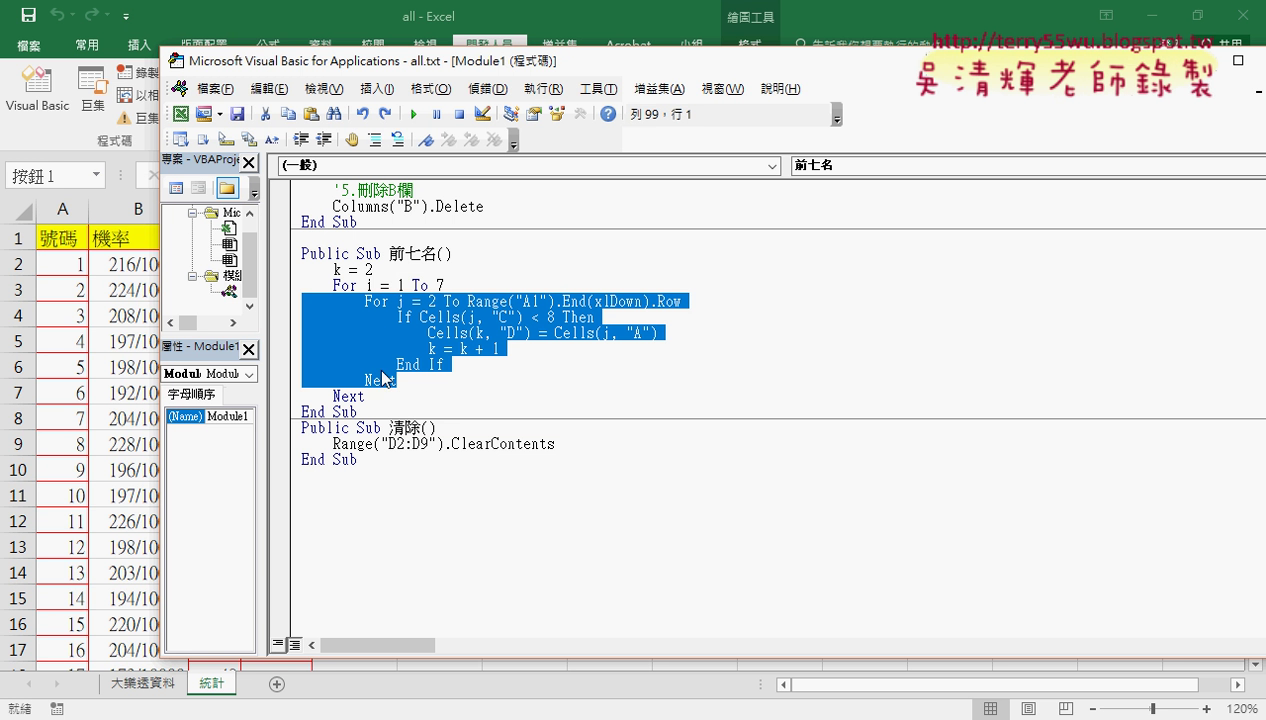
{"action": "left_click_drag", "start_coordinate": [366, 396], "coordinate": [281, 268]}
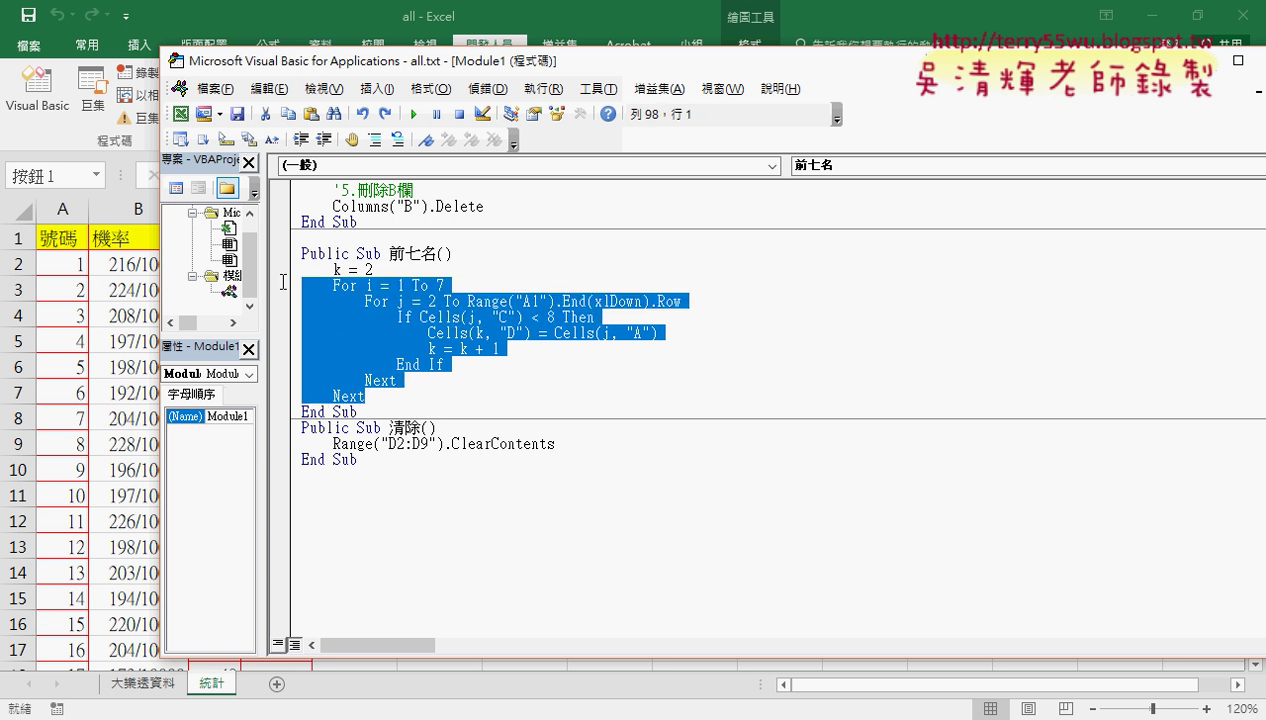
{"action": "left_click", "coordinate": [324, 140]}
{"action": "left_click", "coordinate": [324, 140]}
{"action": "left_click", "coordinate": [324, 140]}
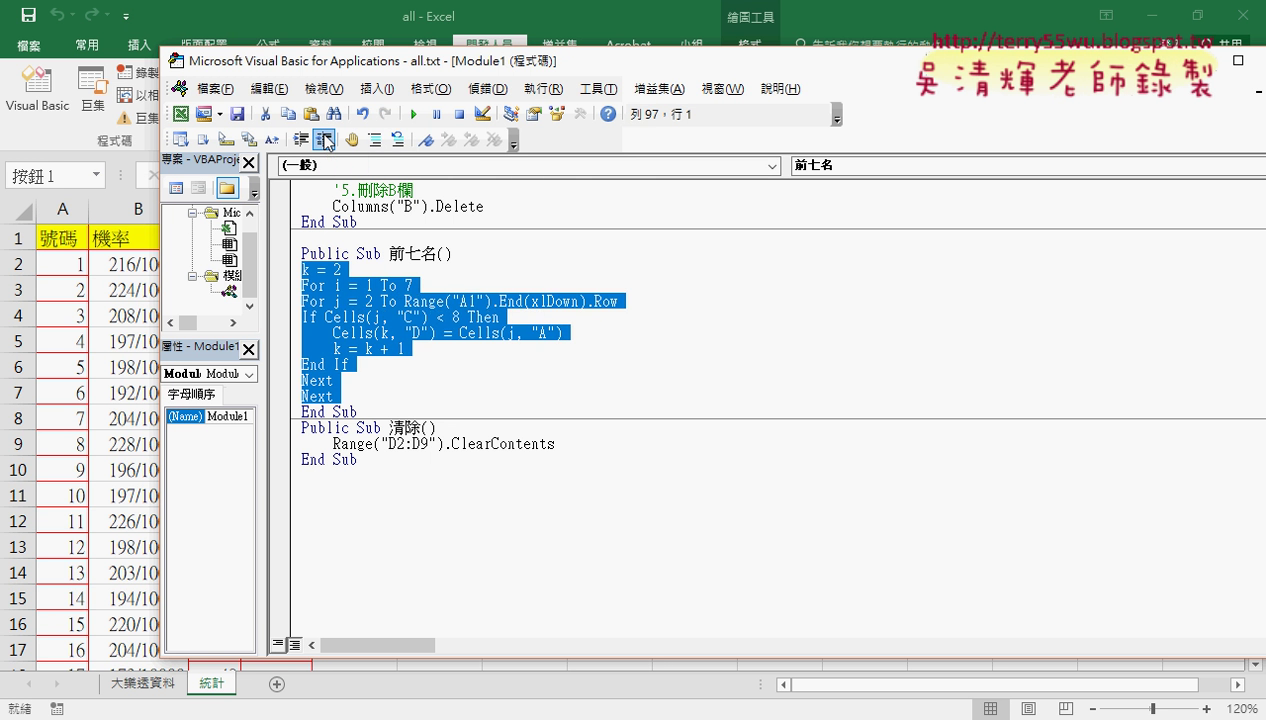
{"action": "left_click", "coordinate": [324, 140]}
{"action": "left_click", "coordinate": [386, 300]}
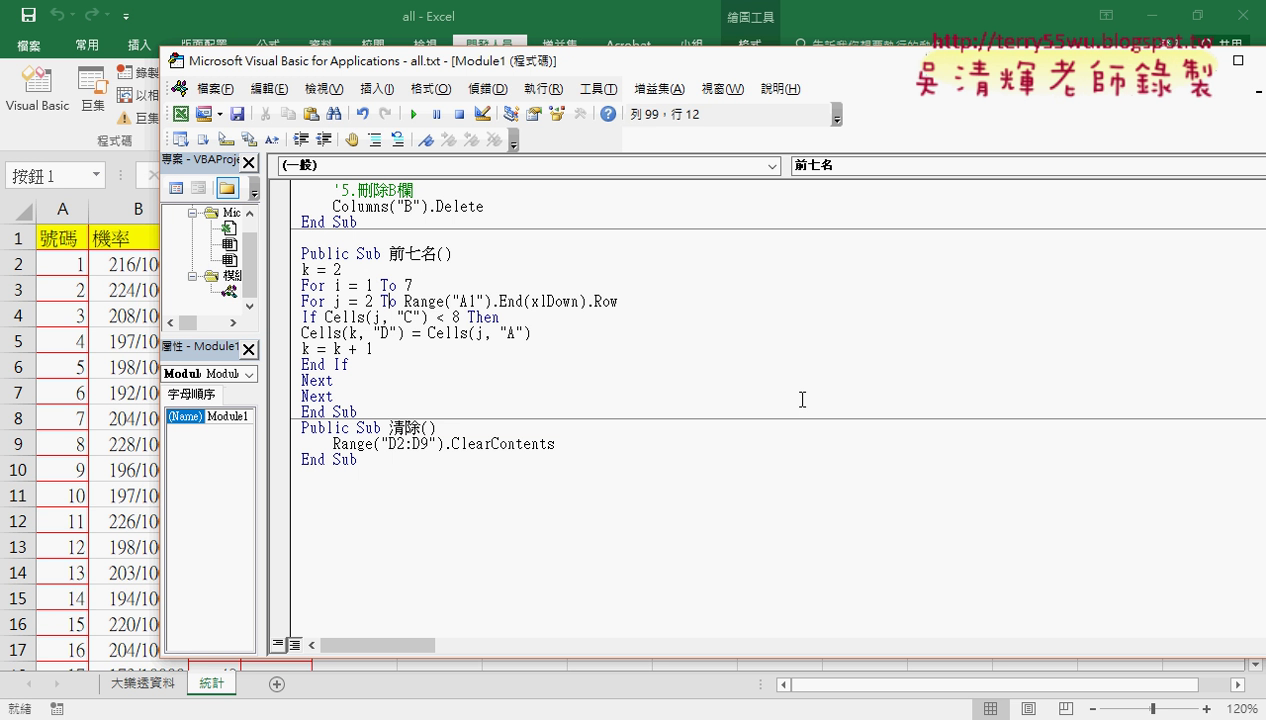
{"action": "key", "text": "Tab"}
{"action": "key", "text": "Tab"}
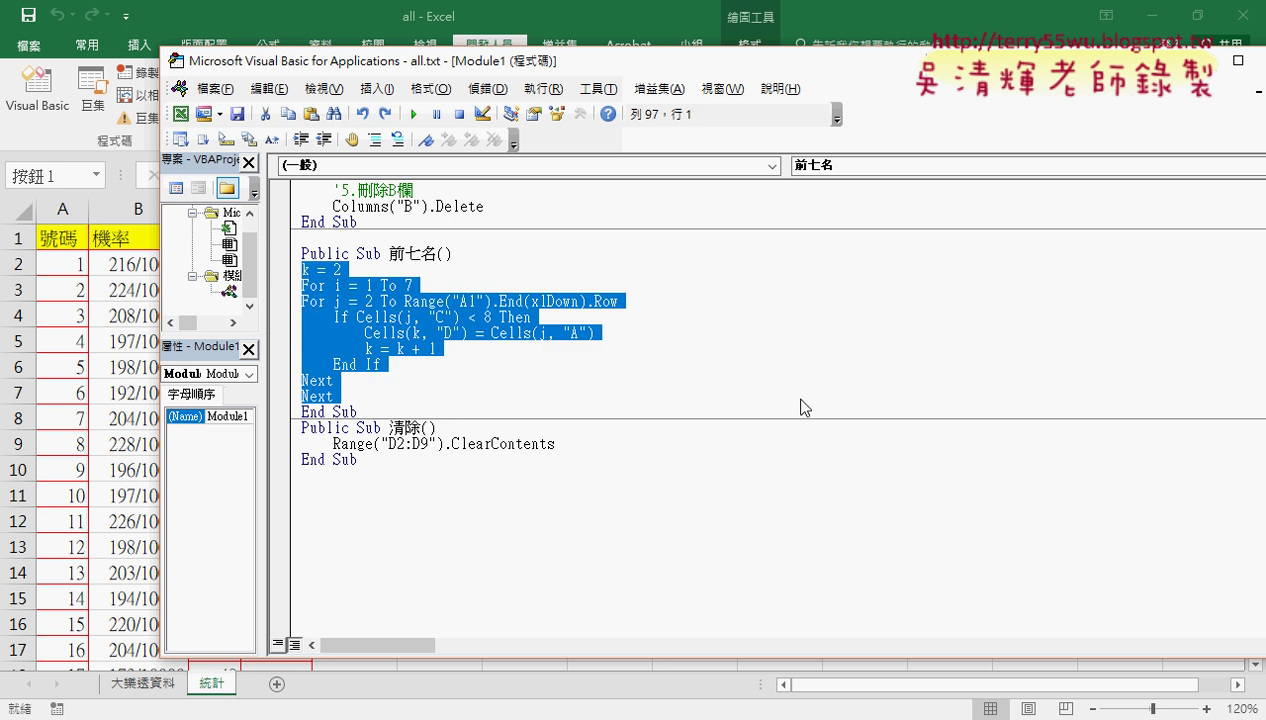
{"action": "key", "text": "Tab"}
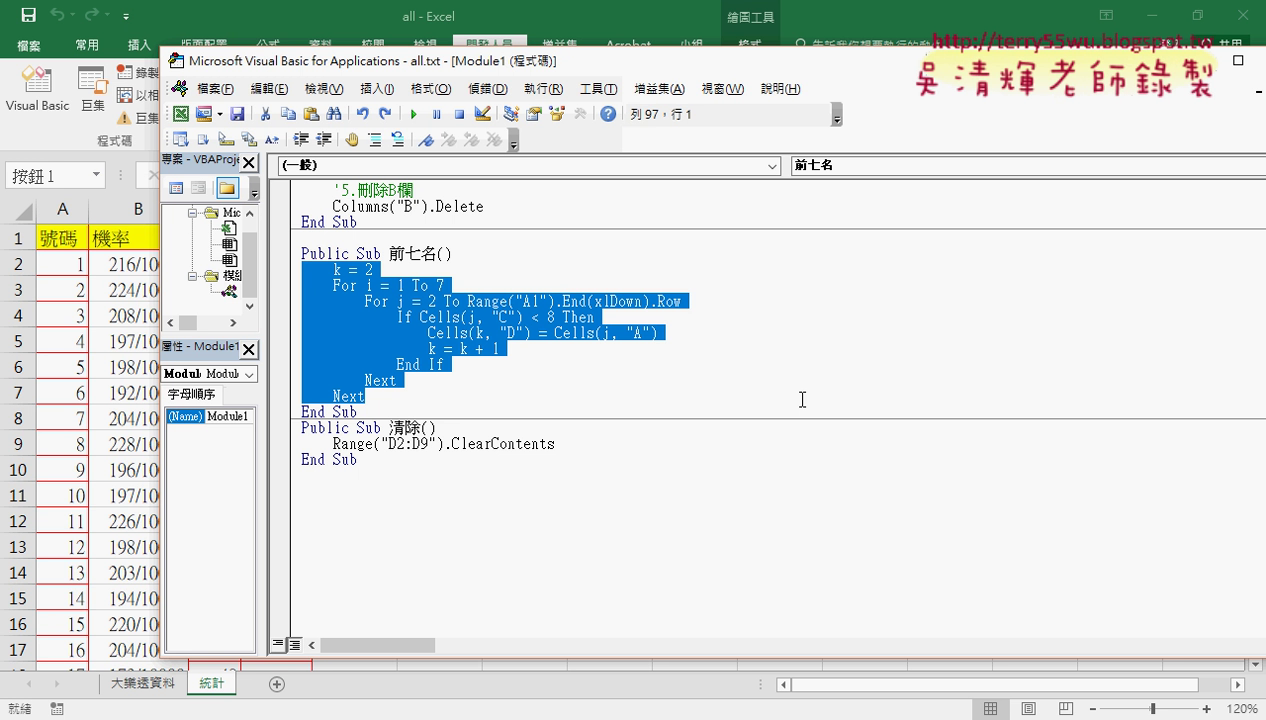
Shift the VBA editor right to show the 排名 column, then select the '< 8' condition
{"action": "left_click", "coordinate": [809, 354]}
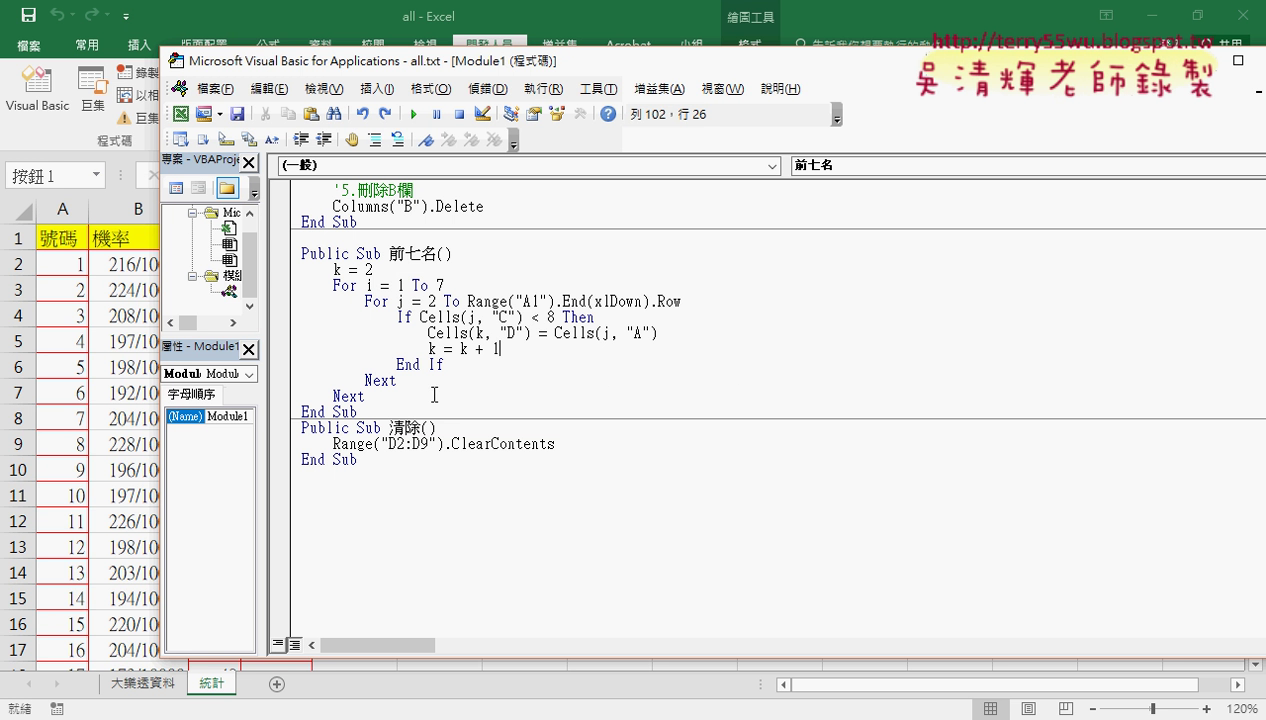
{"action": "left_click_drag", "start_coordinate": [520, 60], "coordinate": [622, 48]}
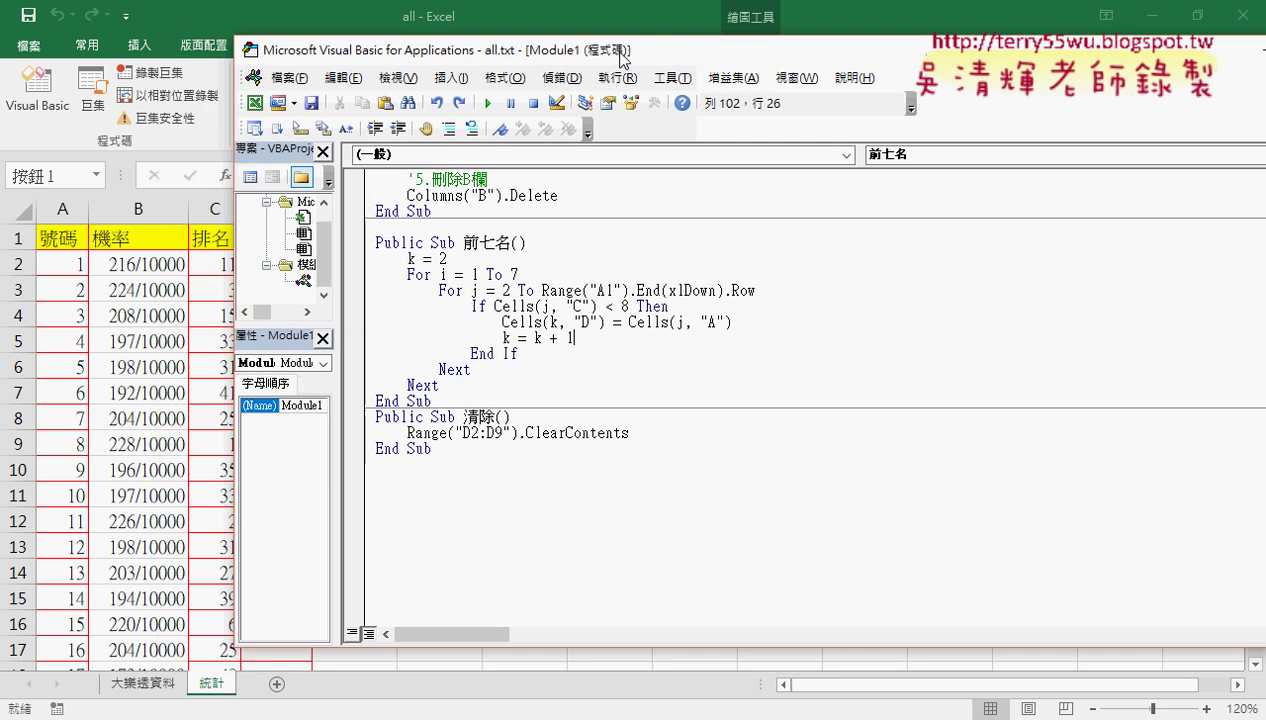
{"action": "left_click_drag", "start_coordinate": [633, 305], "coordinate": [657, 305]}
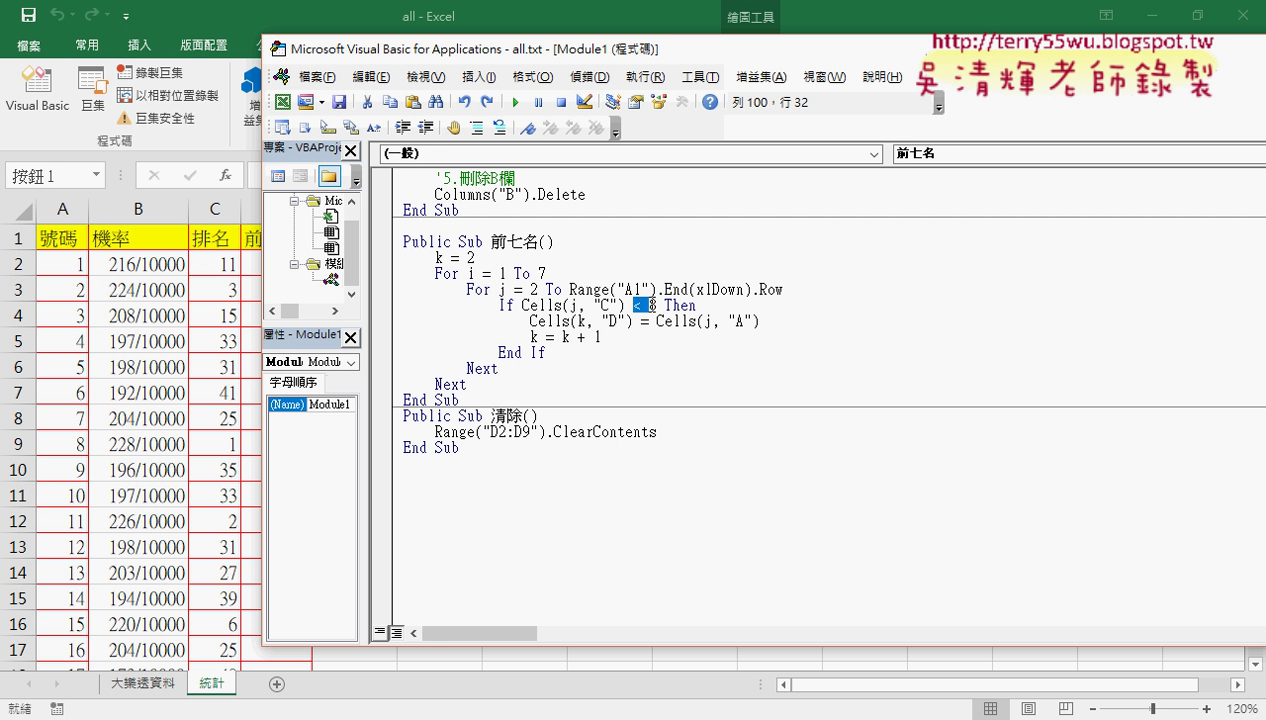
{"action": "left_click_drag", "start_coordinate": [546, 273], "coordinate": [403, 273]}
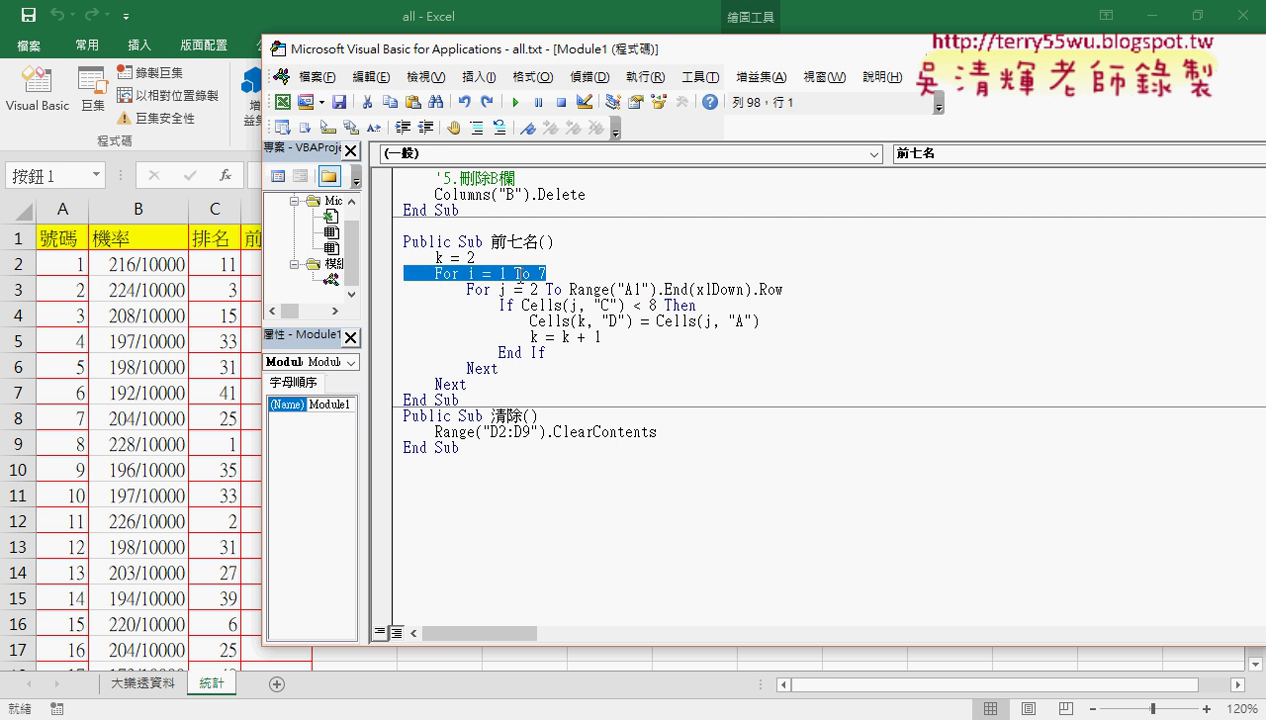
{"action": "double_click", "coordinate": [503, 290]}
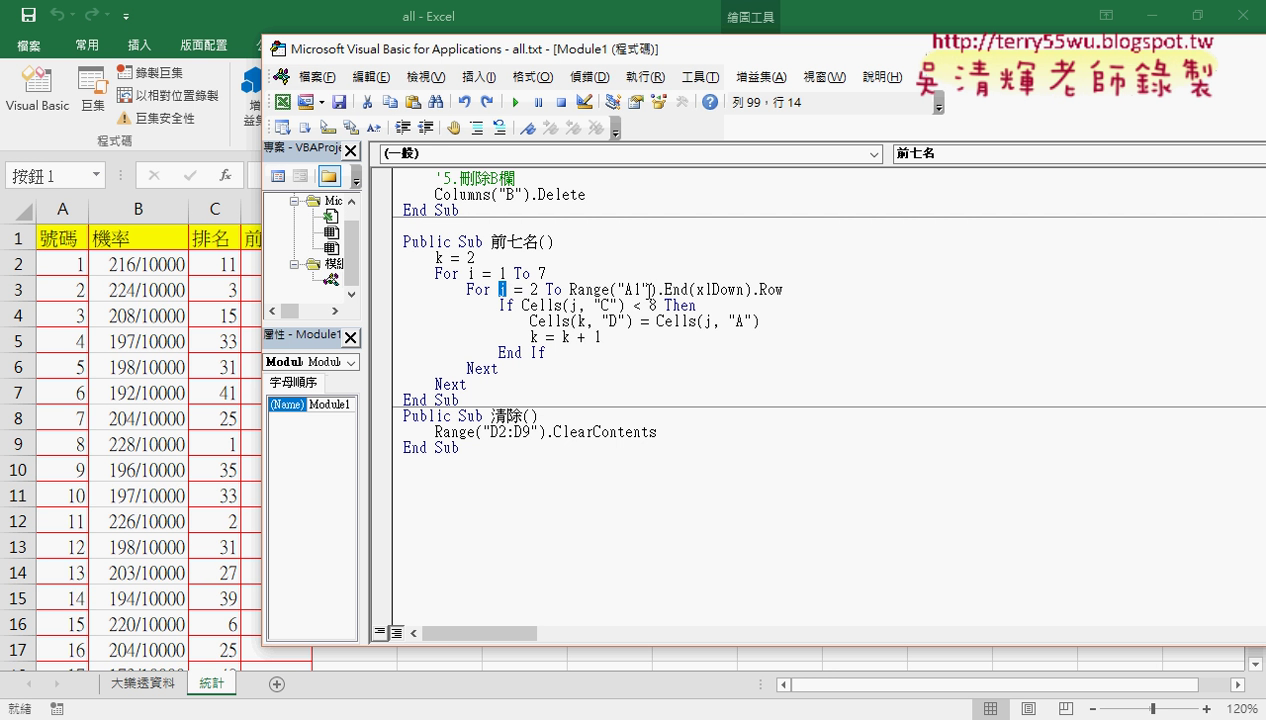
{"action": "left_click_drag", "start_coordinate": [633, 305], "coordinate": [656, 308]}
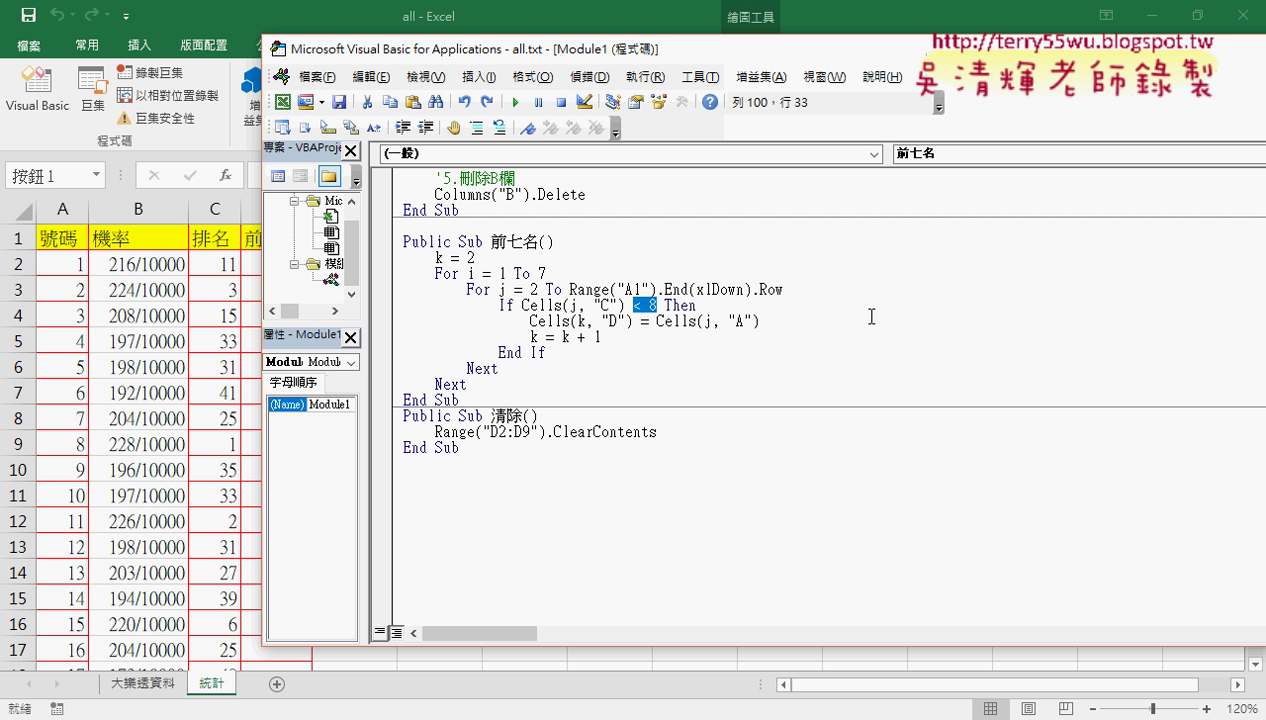
Replace '< 8' with '=i' so the test reads Cells(j, "C") = i
{"action": "type", "text": "="}
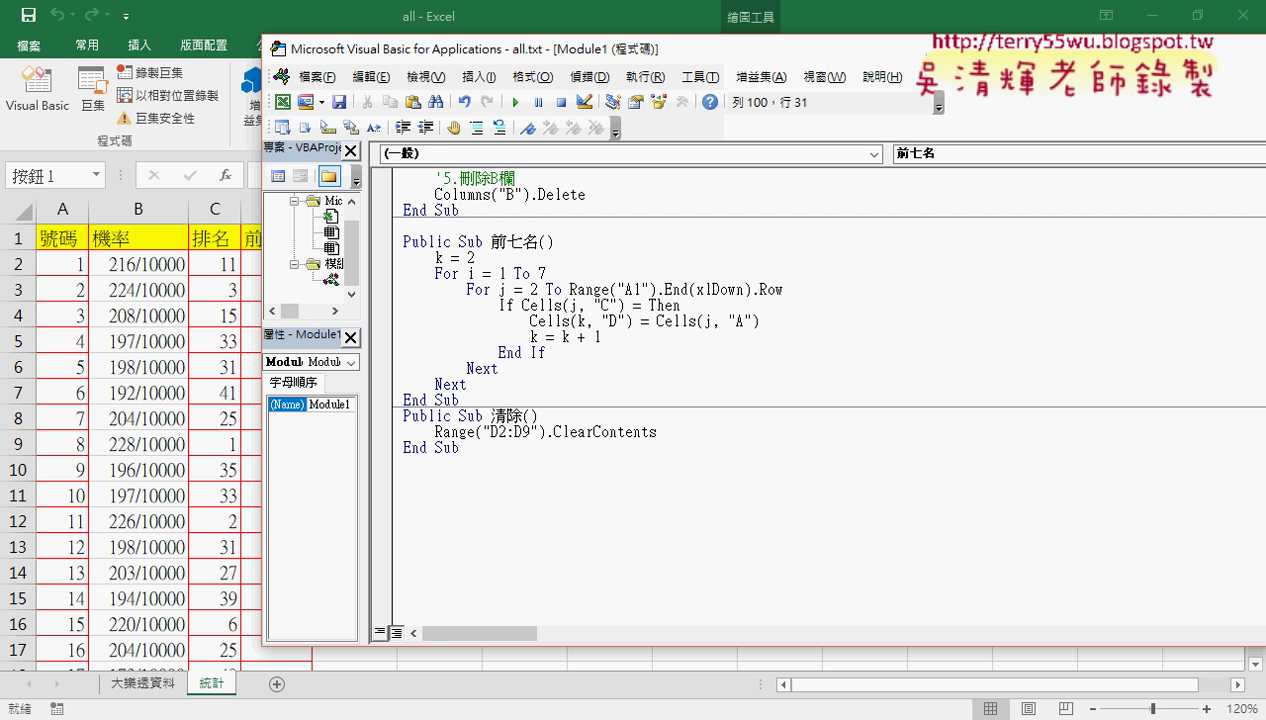
{"action": "type", "text": "i"}
{"action": "left_click_drag", "start_coordinate": [466, 289], "coordinate": [519, 364]}
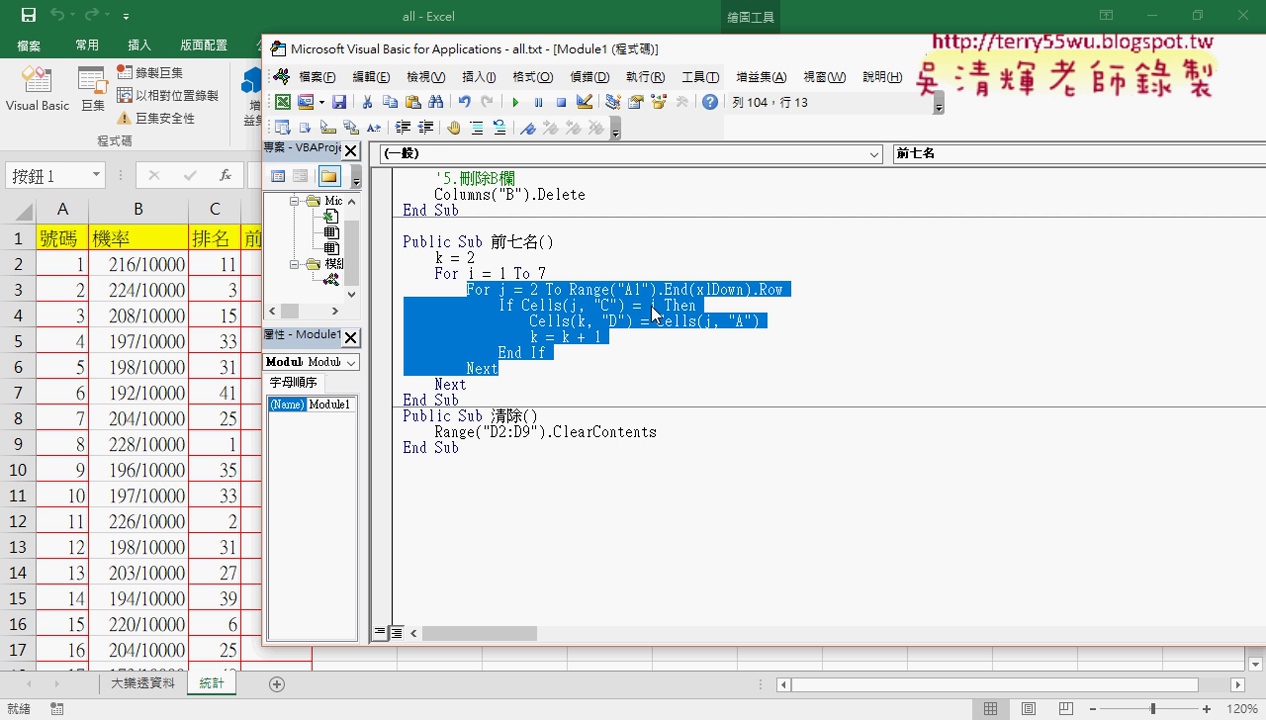
Move the editor to reveal column D and start stepping through 前七名 with F8
{"action": "left_click_drag", "start_coordinate": [750, 48], "coordinate": [950, 55]}
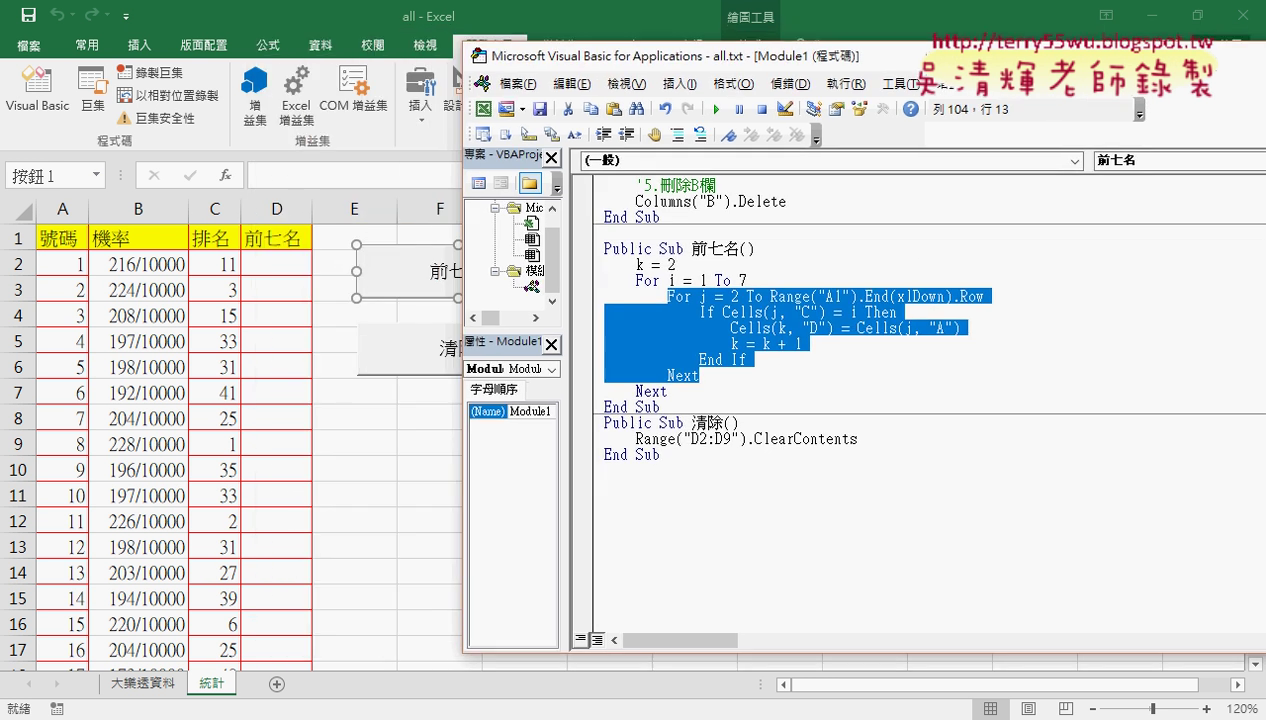
{"action": "left_click", "coordinate": [764, 344]}
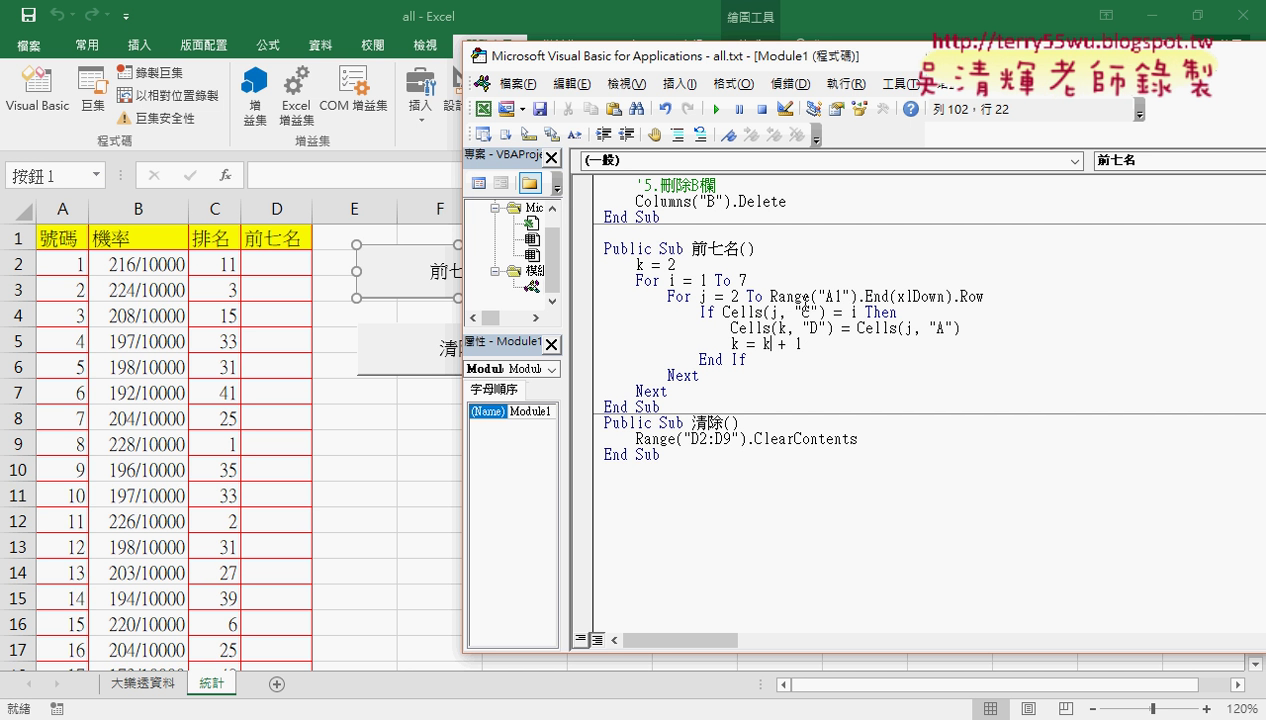
{"action": "key", "text": "F8"}
{"action": "key", "text": "F8"}
{"action": "key", "text": "F8"}
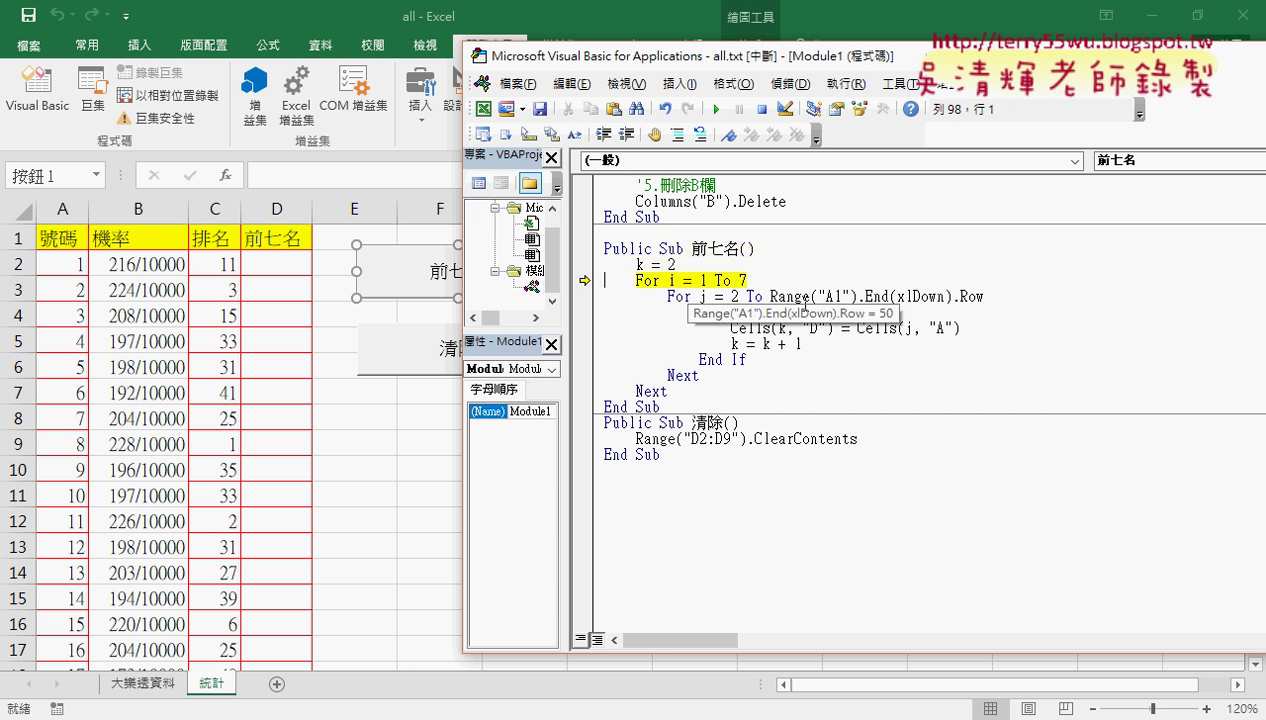
{"action": "key", "text": "F8"}
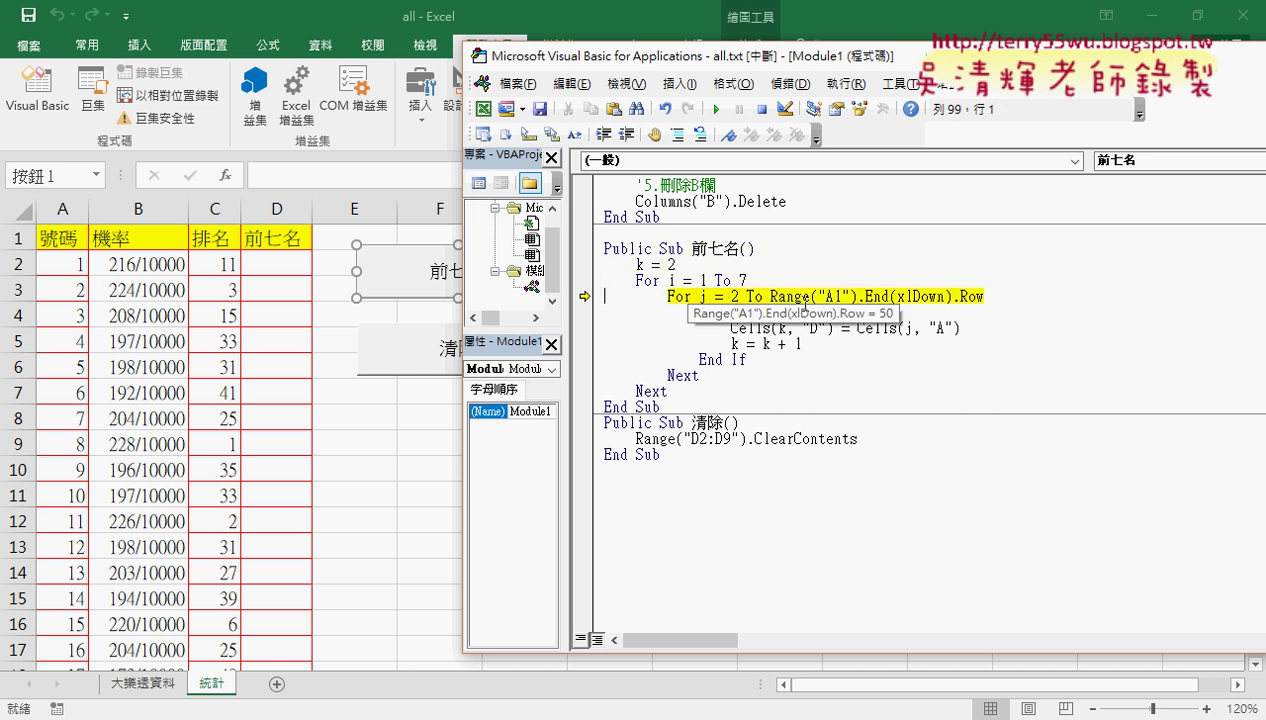
{"action": "mouse_move", "coordinate": [703, 281]}
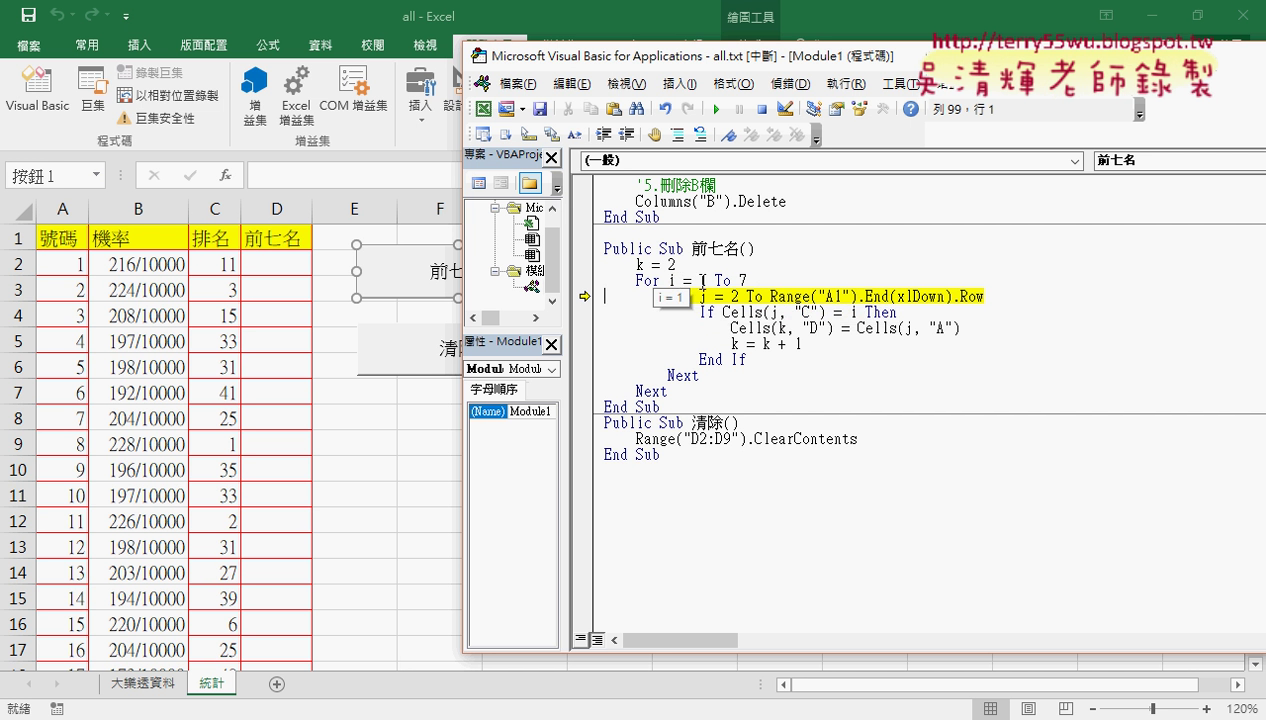
{"action": "key", "text": "F8"}
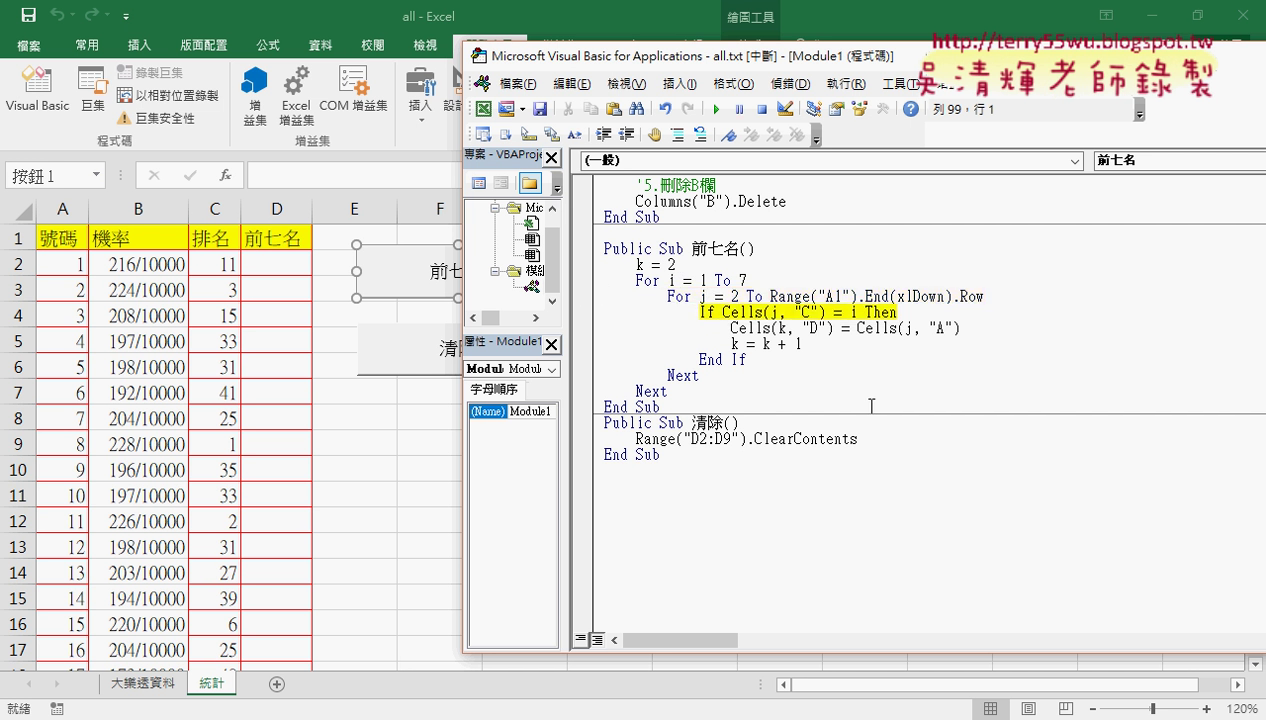
{"action": "key", "text": "F8"}
{"action": "key", "text": "F8"}
{"action": "key", "text": "F8"}
{"action": "key", "text": "F8"}
{"action": "key", "text": "F8"}
Step further through the inner loop and set a breakpoint on the If Cells(j, "C") = i line
{"action": "key", "text": "F8"}
{"action": "key", "text": "F8"}
{"action": "key", "text": "F8"}
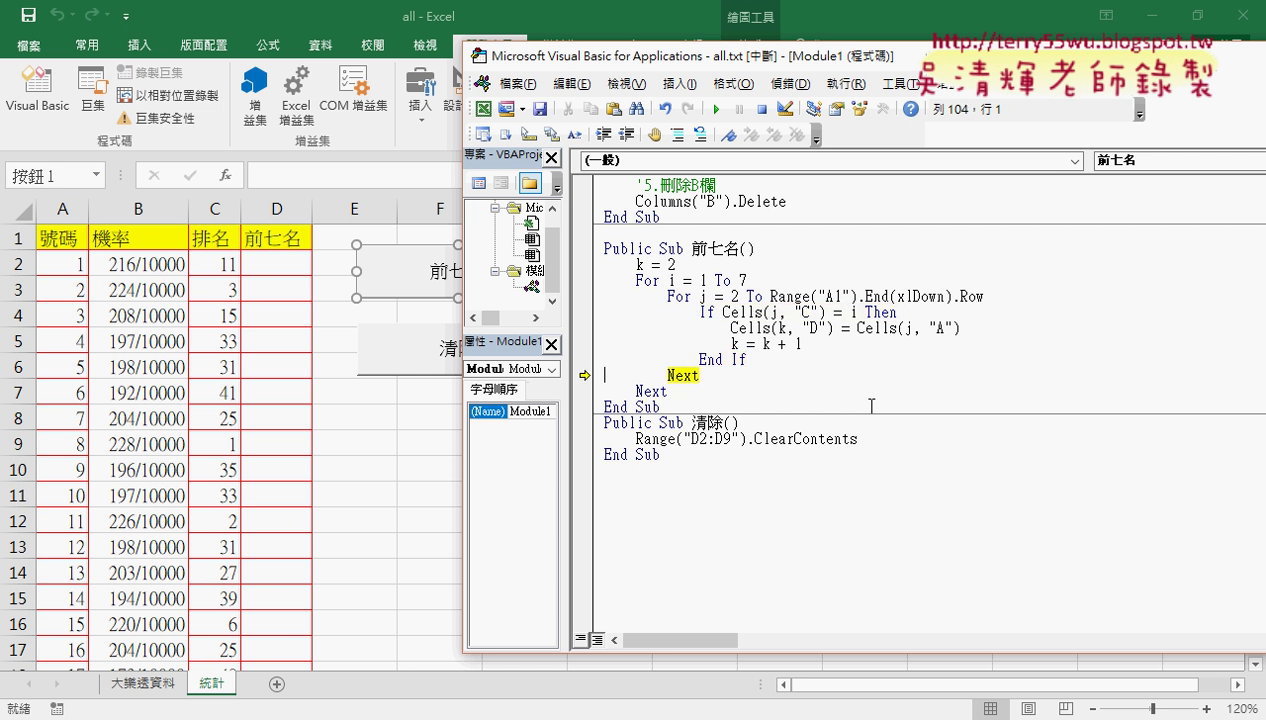
{"action": "key", "text": "F8"}
{"action": "key", "text": "F8"}
{"action": "key", "text": "F8"}
{"action": "key", "text": "F8"}
{"action": "key", "text": "F8"}
{"action": "key", "text": "F8"}
{"action": "key", "text": "F8"}
{"action": "key", "text": "F8"}
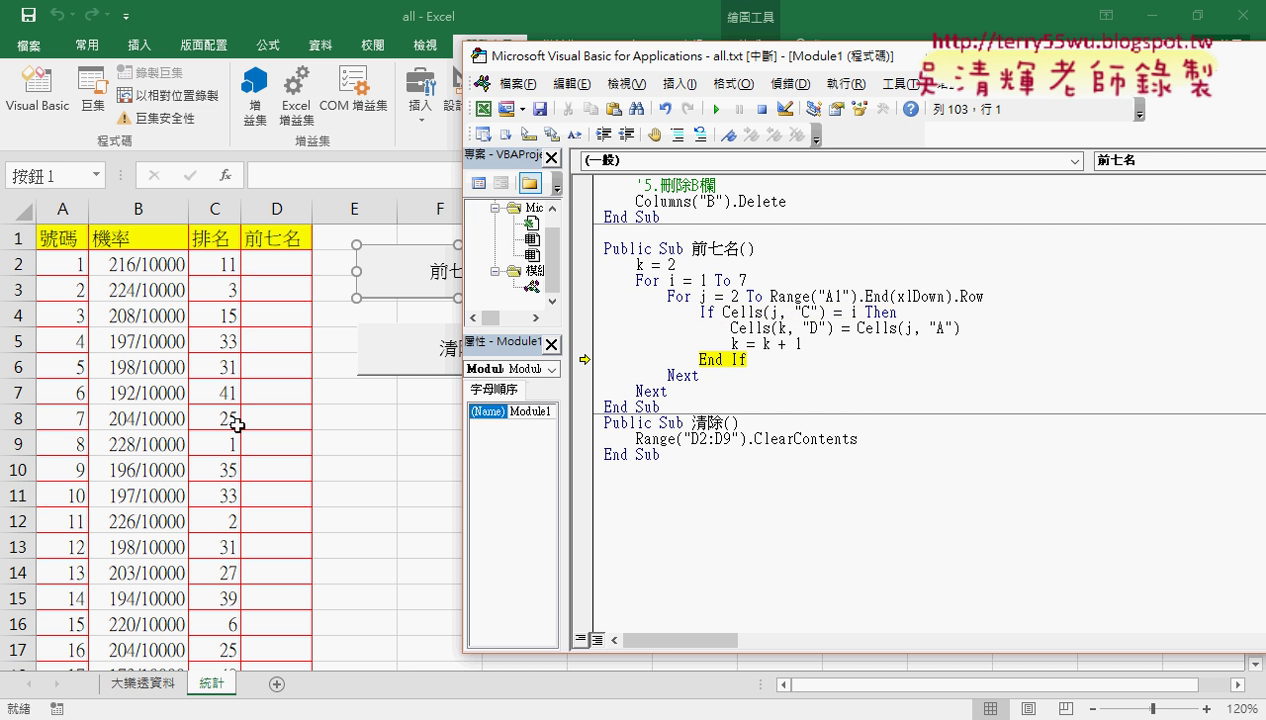
{"action": "key", "text": "F8"}
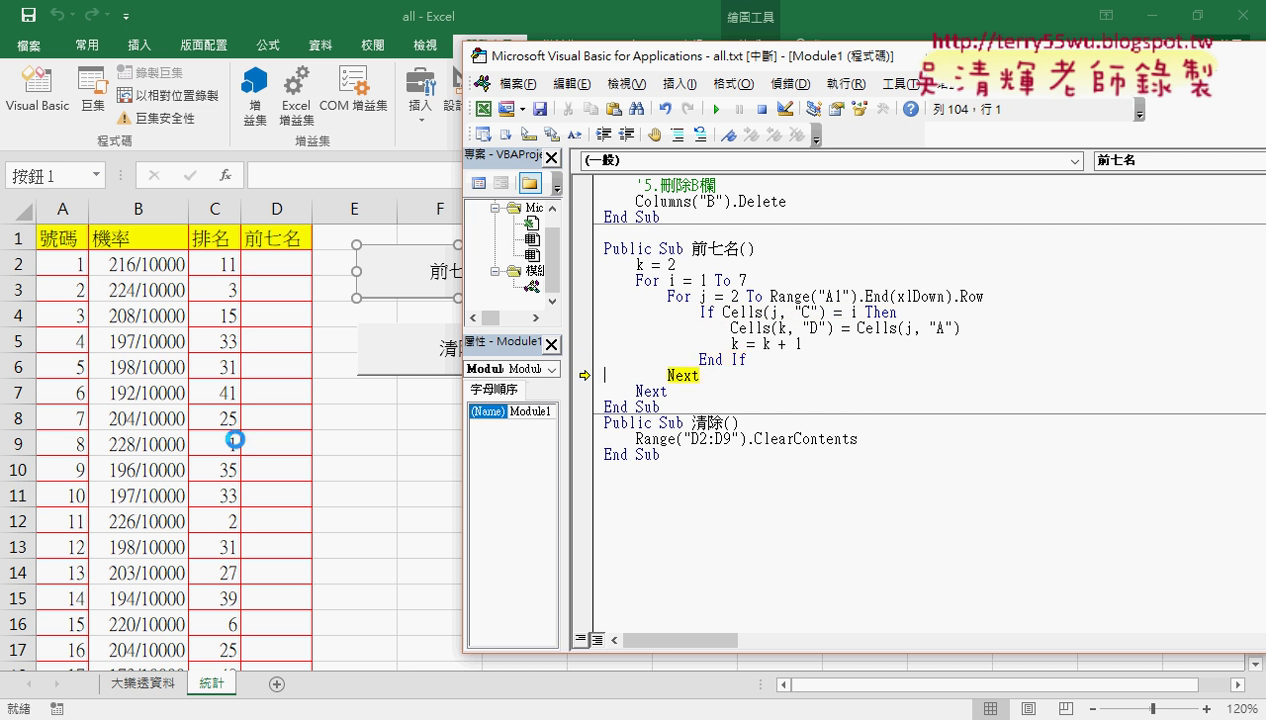
{"action": "key", "text": "F8"}
{"action": "key", "text": "F8"}
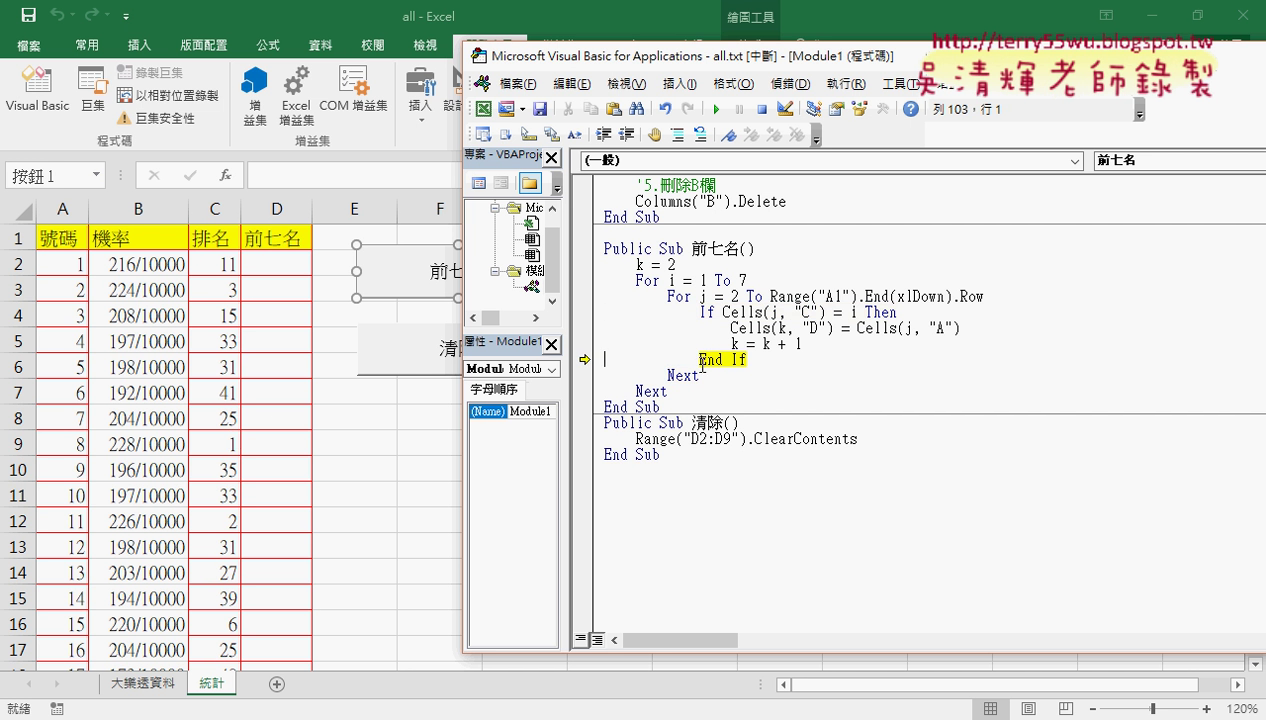
{"action": "left_click", "coordinate": [581, 313]}
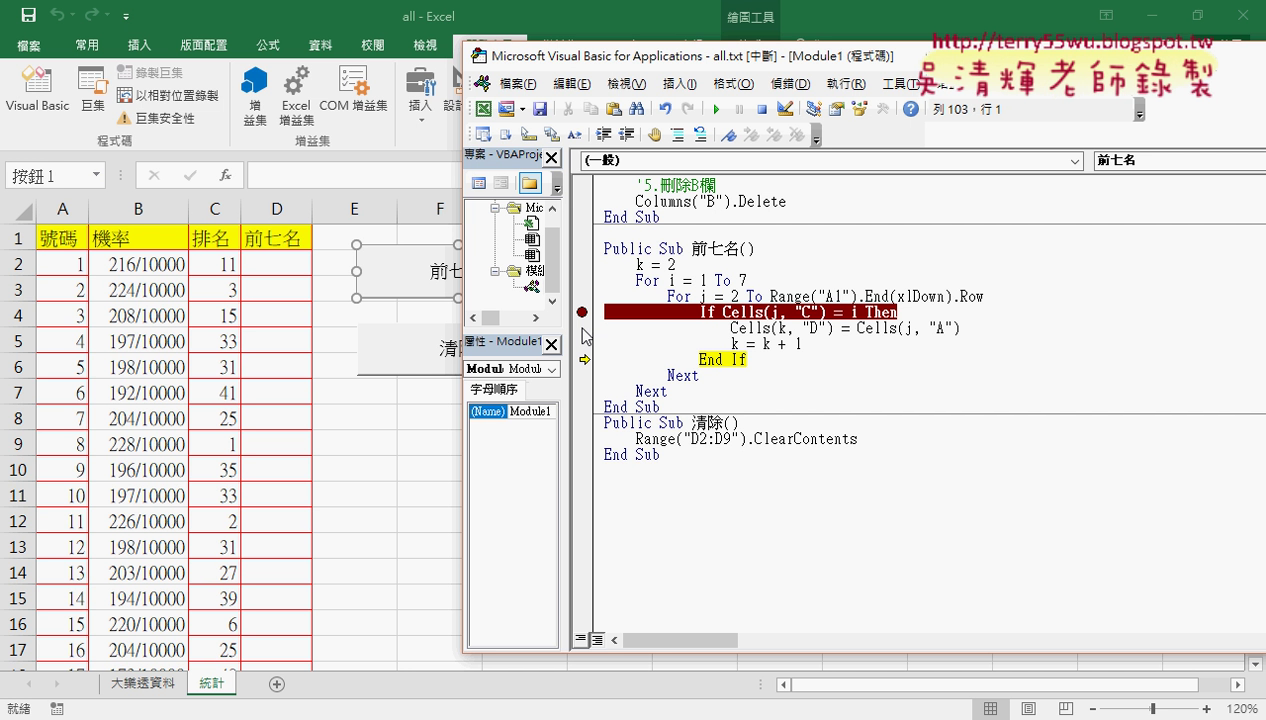
Move the breakpoint to the Cells(k, "D") line, run to it, and step until D2 holds 8
{"action": "left_click", "coordinate": [582, 328]}
{"action": "left_click", "coordinate": [582, 313]}
{"action": "left_click", "coordinate": [715, 108]}
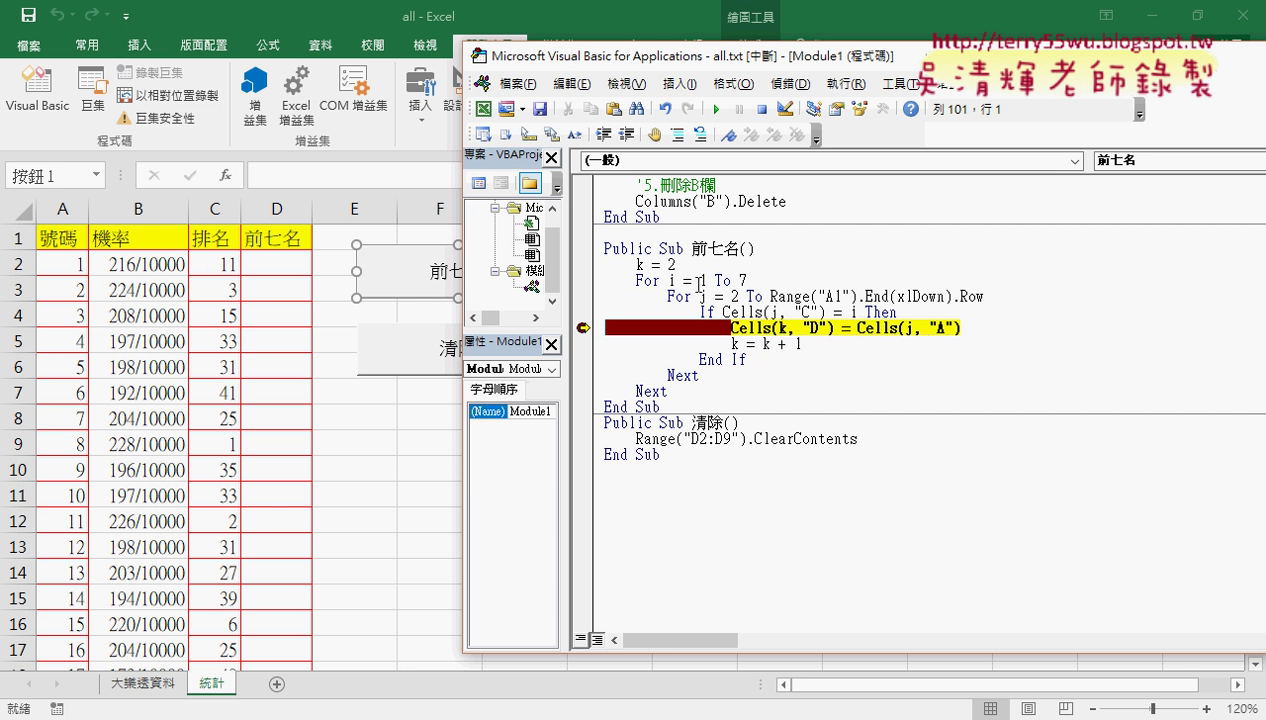
{"action": "key", "text": "F8"}
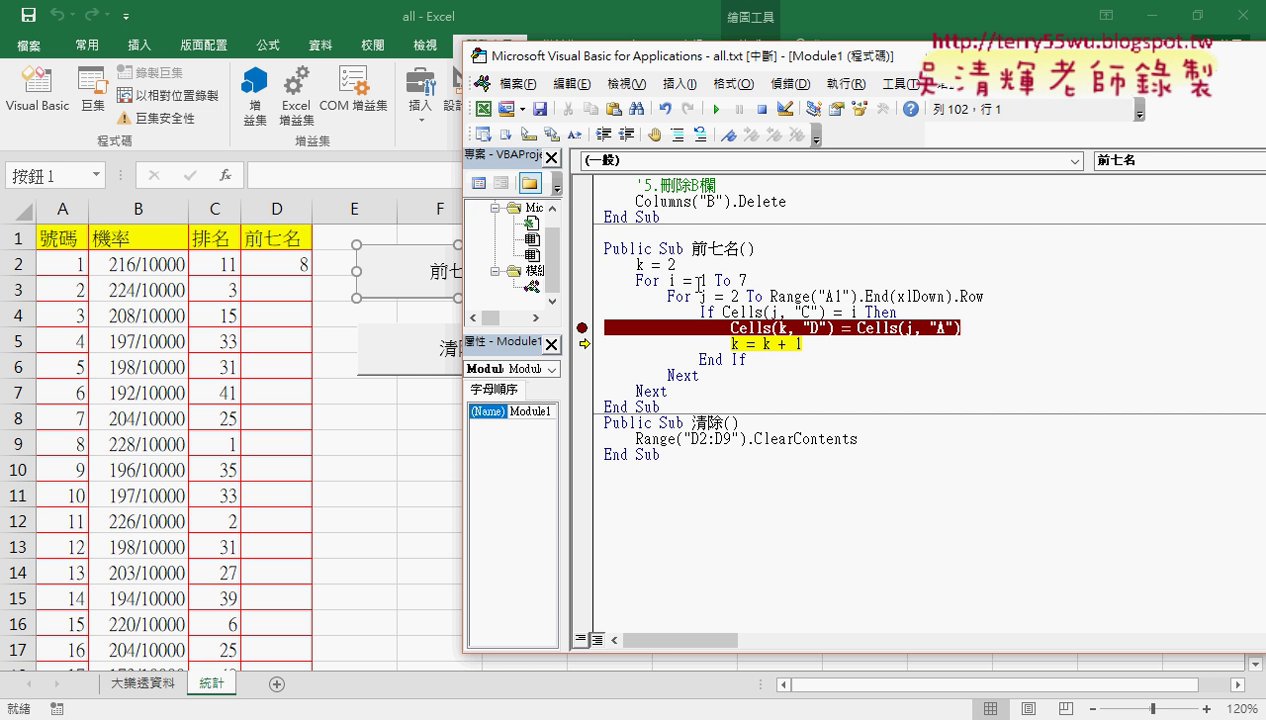
{"action": "key", "text": "F8"}
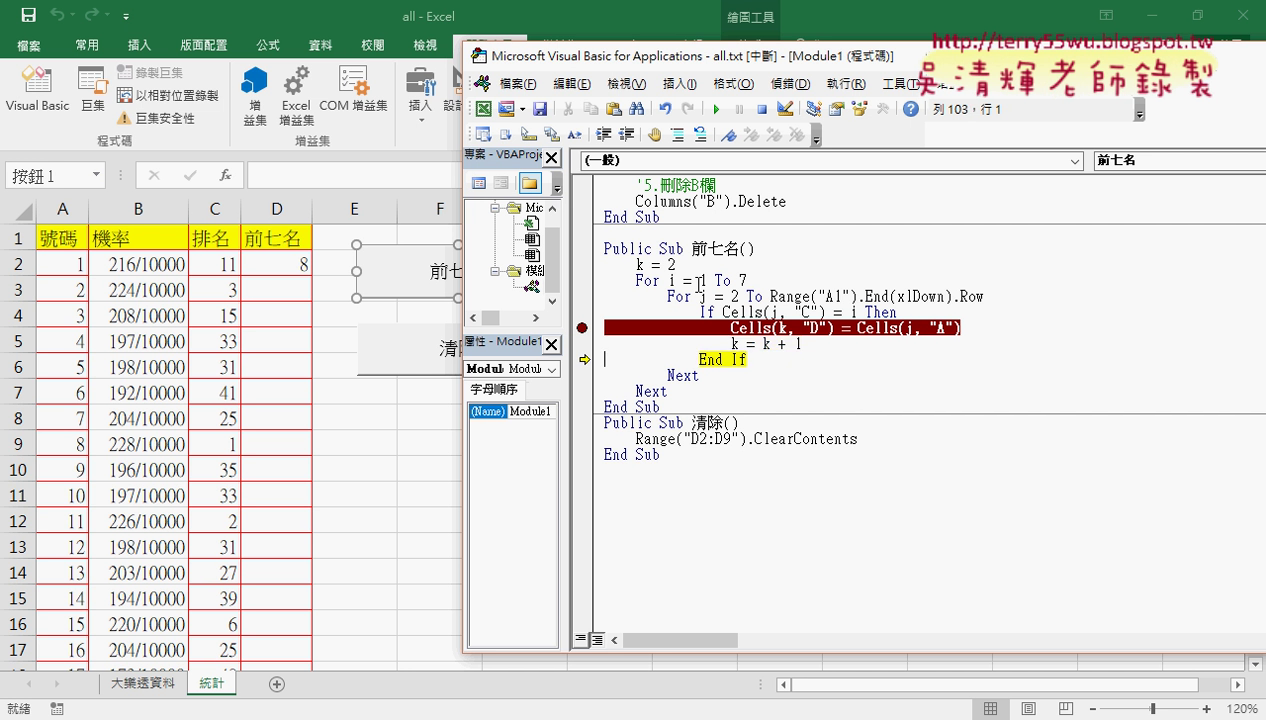
{"action": "key", "text": "F8"}
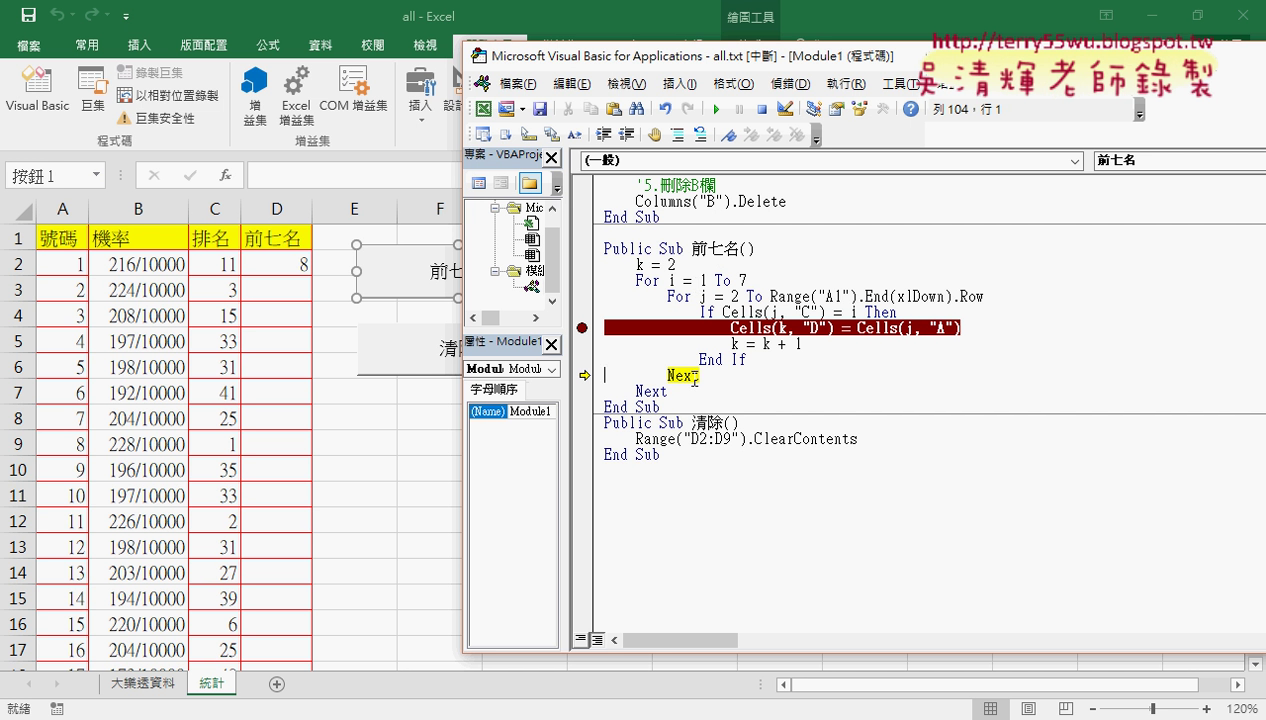
{"action": "left_click", "coordinate": [800, 343]}
{"action": "key", "text": "Return"}
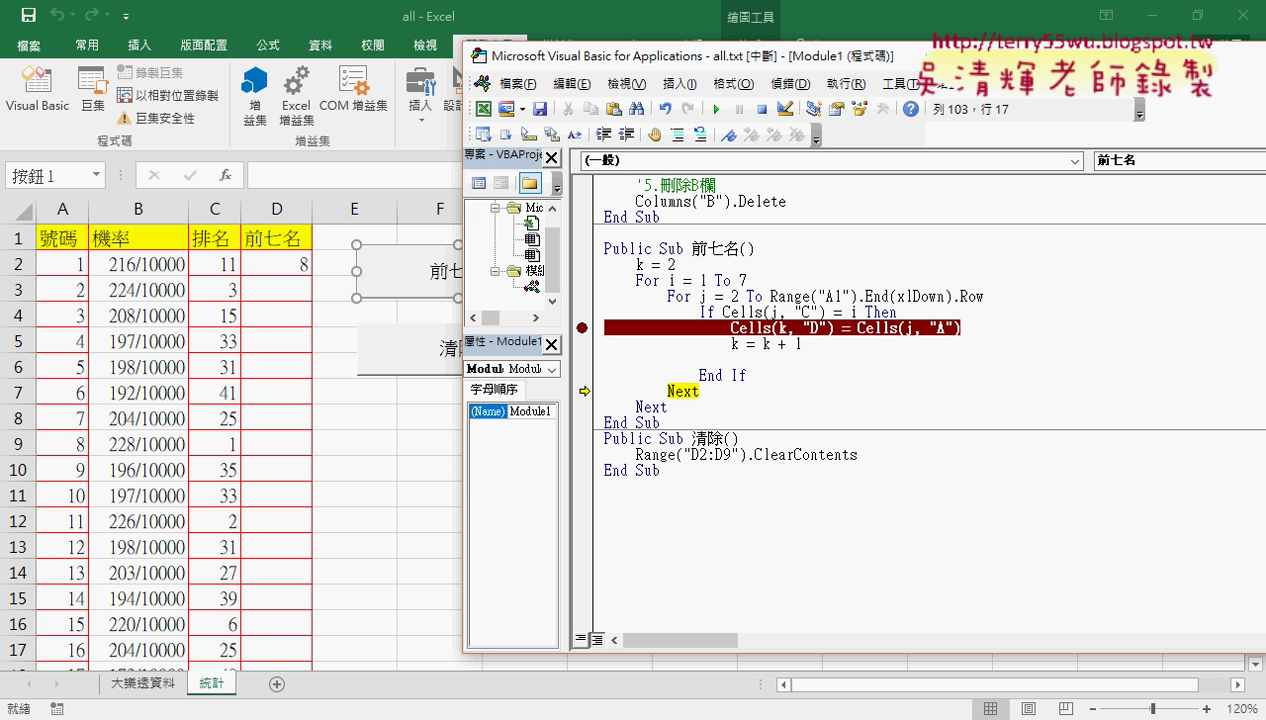
{"action": "type", "text": "ex"}
{"action": "type", "text": "it "}
{"action": "type", "text": "for"}
{"action": "key", "text": "Down"}
{"action": "left_click_drag", "start_coordinate": [796, 359], "coordinate": [729, 359]}
{"action": "left_click_drag", "start_coordinate": [797, 359], "coordinate": [589, 357]}
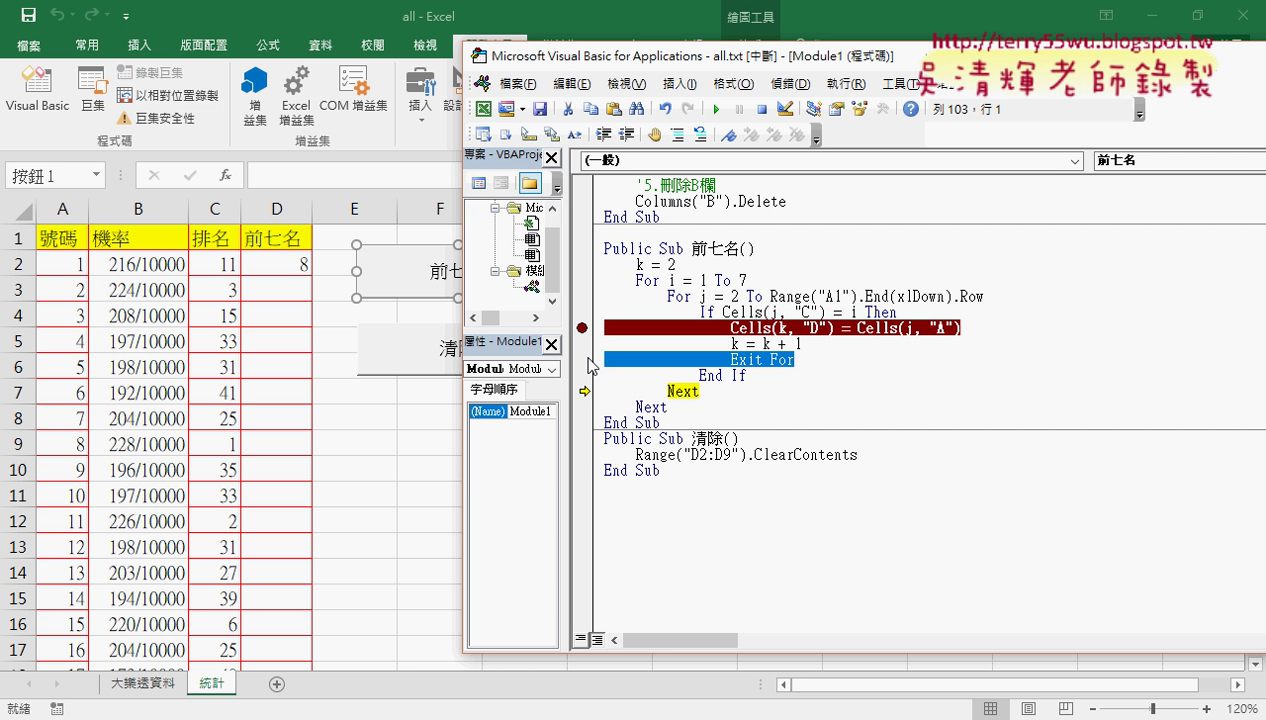
{"action": "key", "text": "Delete"}
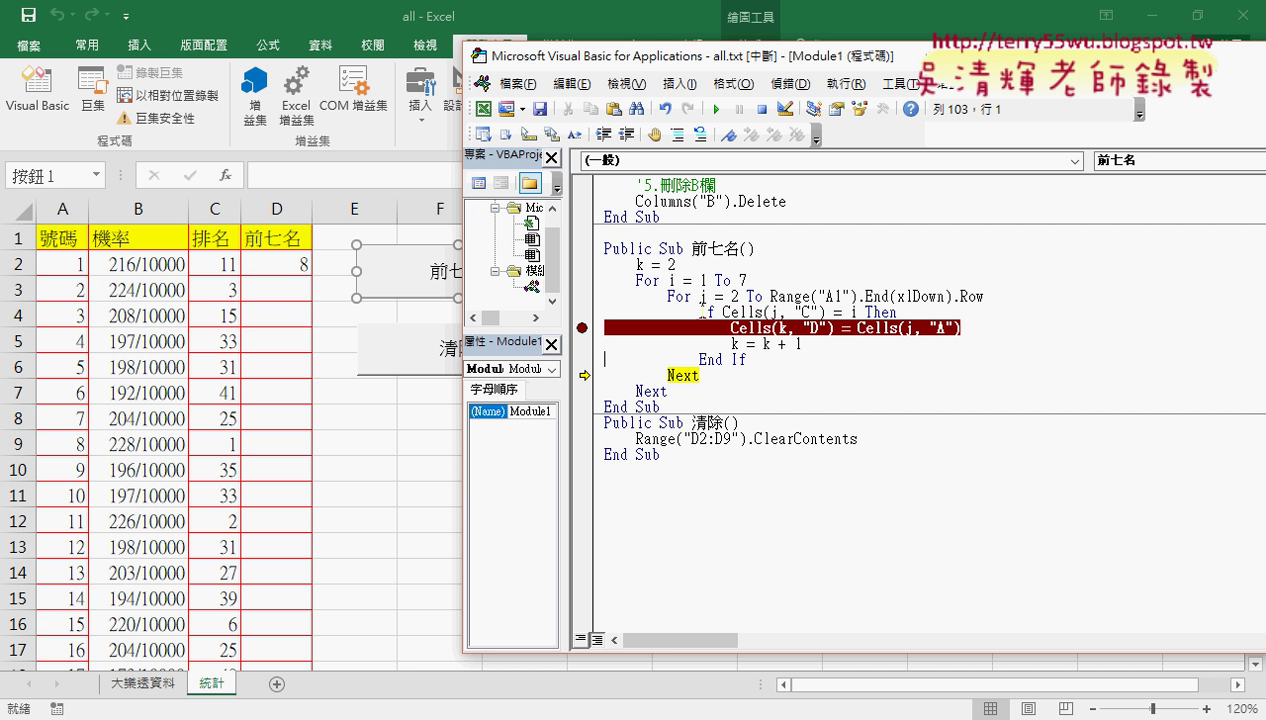
{"action": "key", "text": "F8"}
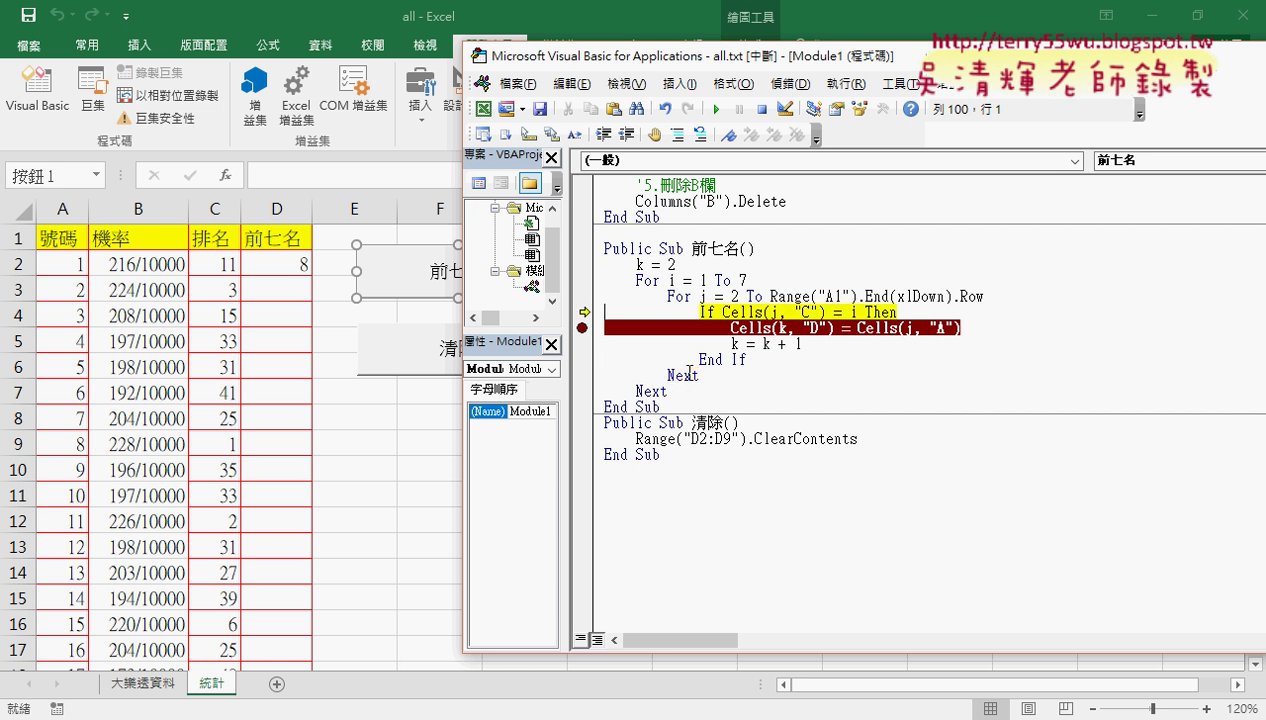
{"action": "key", "text": "F8"}
{"action": "key", "text": "F8"}
{"action": "key", "text": "F8"}
{"action": "key", "text": "F8"}
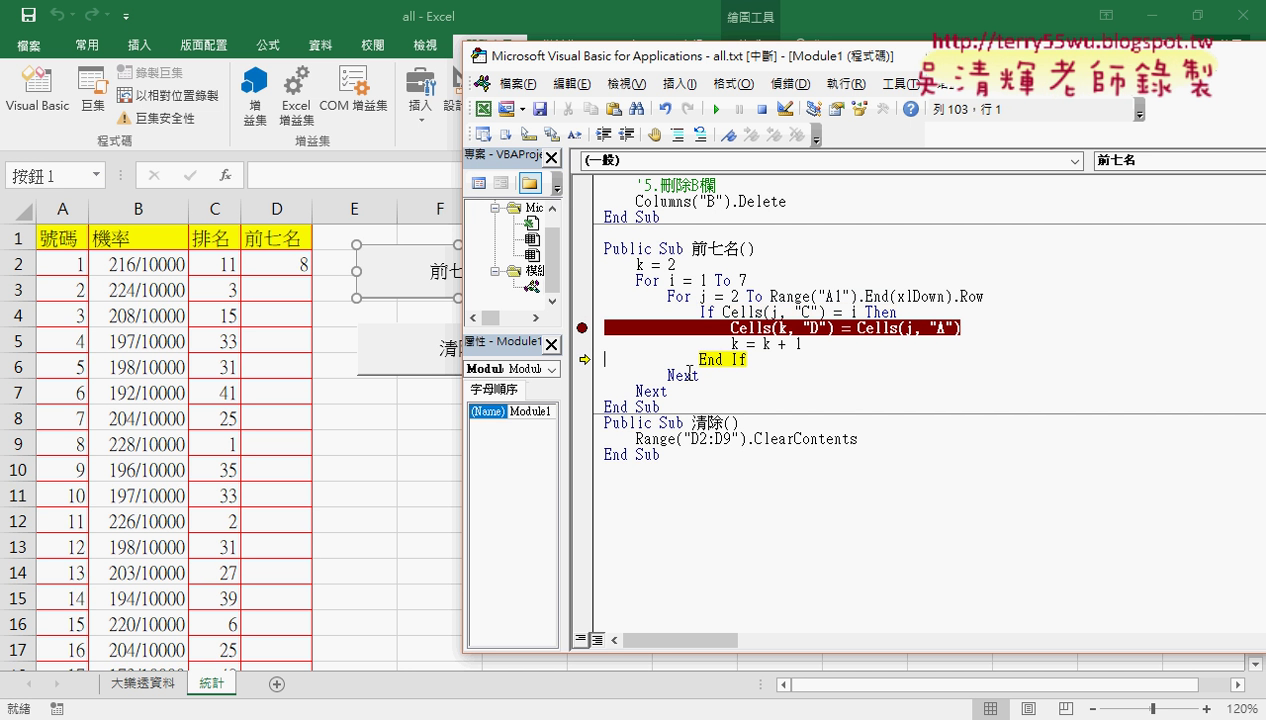
{"action": "key", "text": "F8"}
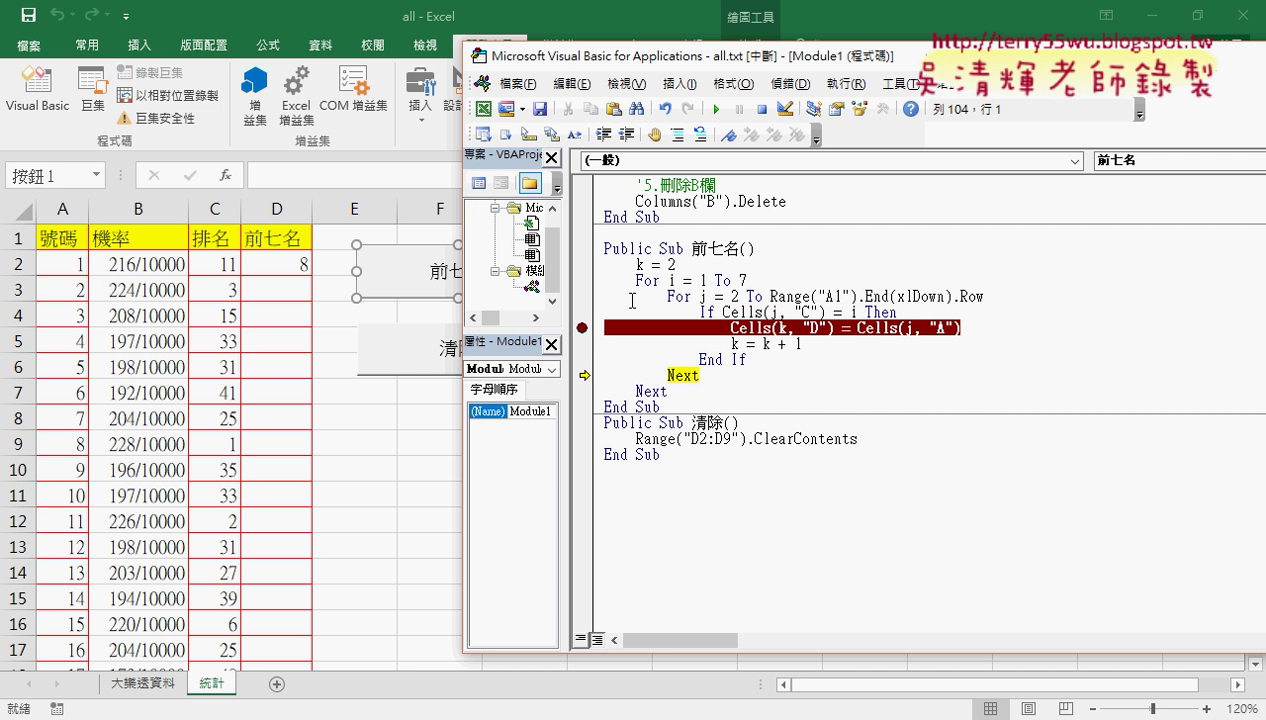
Break at For i = 1 To 7, step past writing 11 to D3, remove breakpoints, and finish
{"action": "left_click", "coordinate": [582, 281]}
{"action": "left_click", "coordinate": [716, 108]}
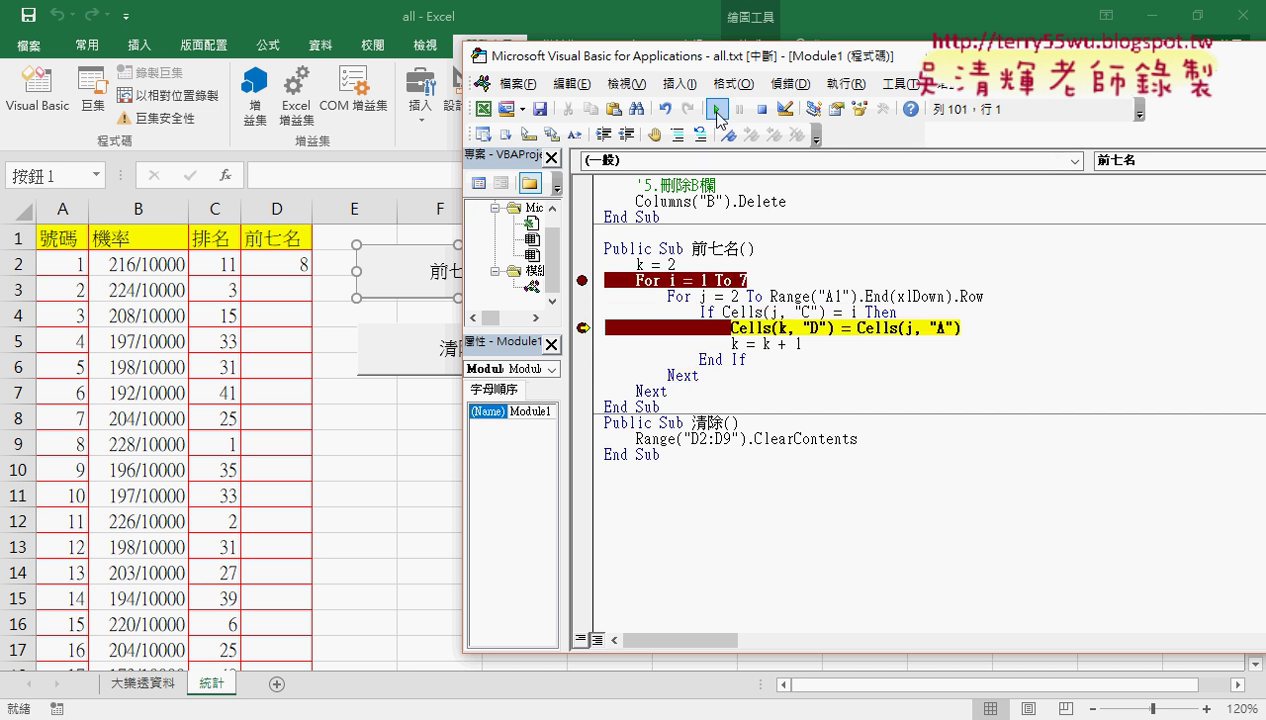
{"action": "left_click", "coordinate": [582, 327]}
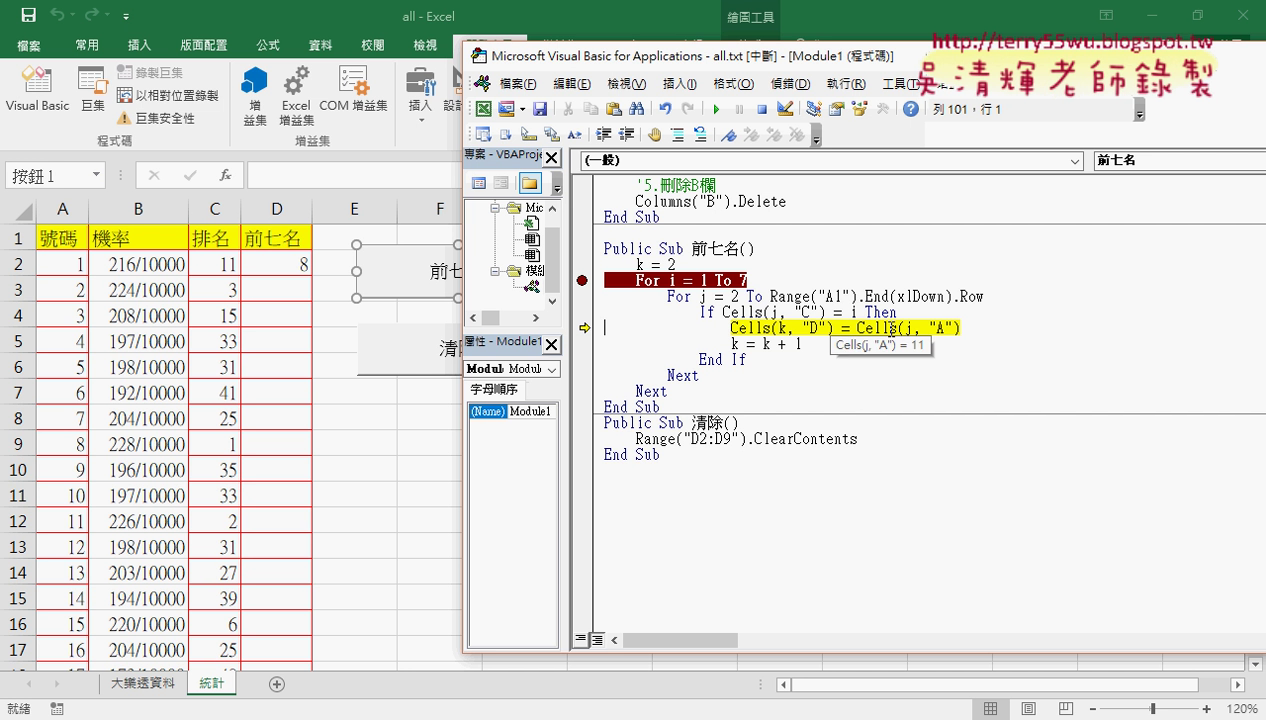
{"action": "key", "text": "F8"}
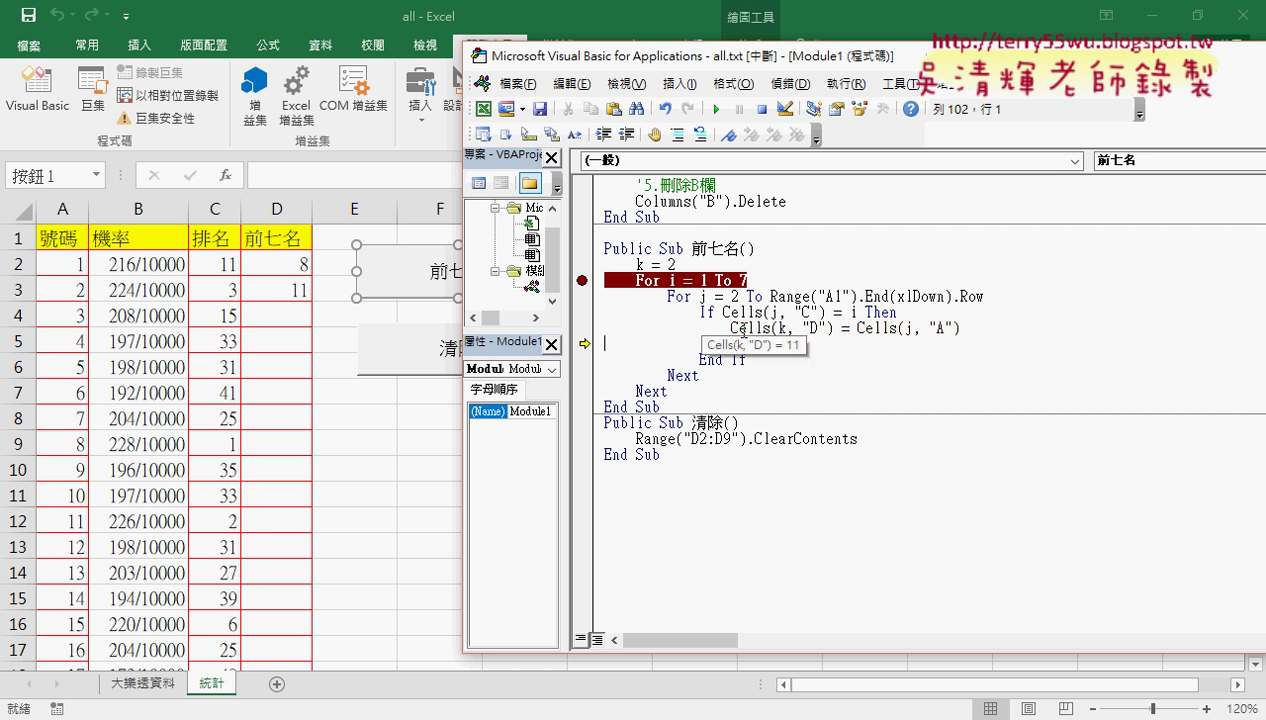
{"action": "key", "text": "F8"}
{"action": "key", "text": "F8"}
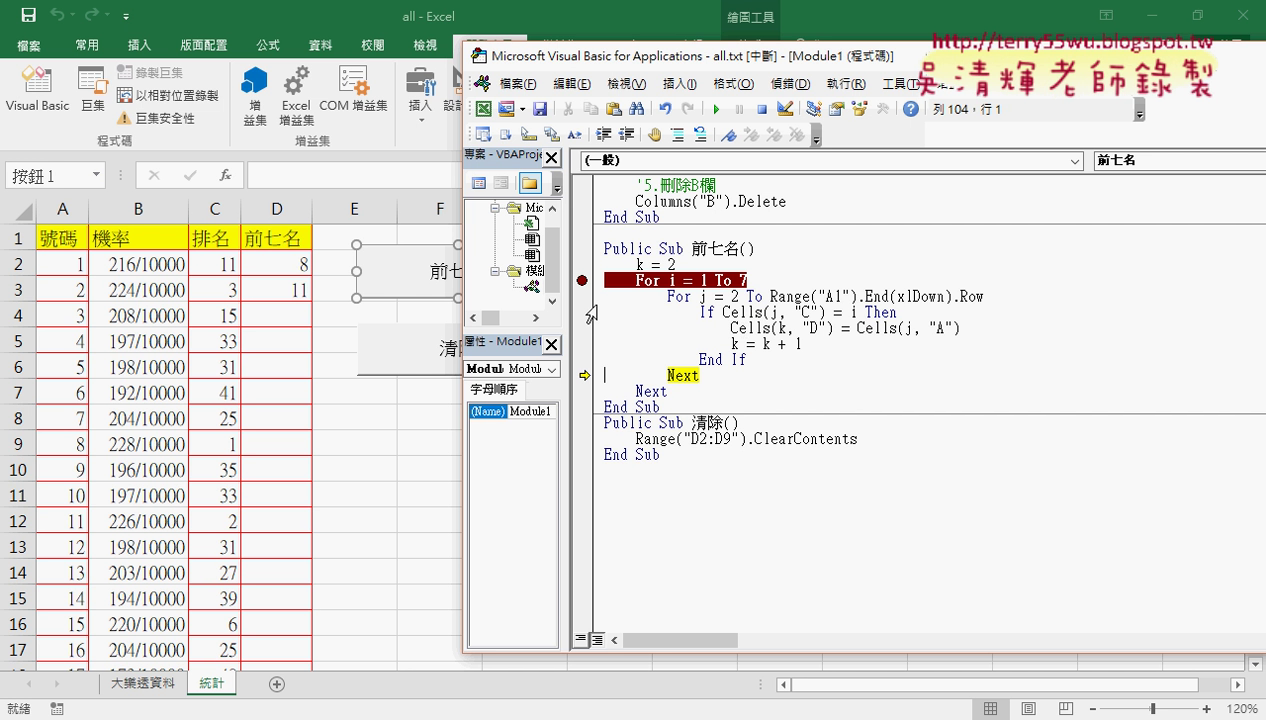
{"action": "left_click", "coordinate": [582, 280]}
{"action": "left_click", "coordinate": [716, 108]}
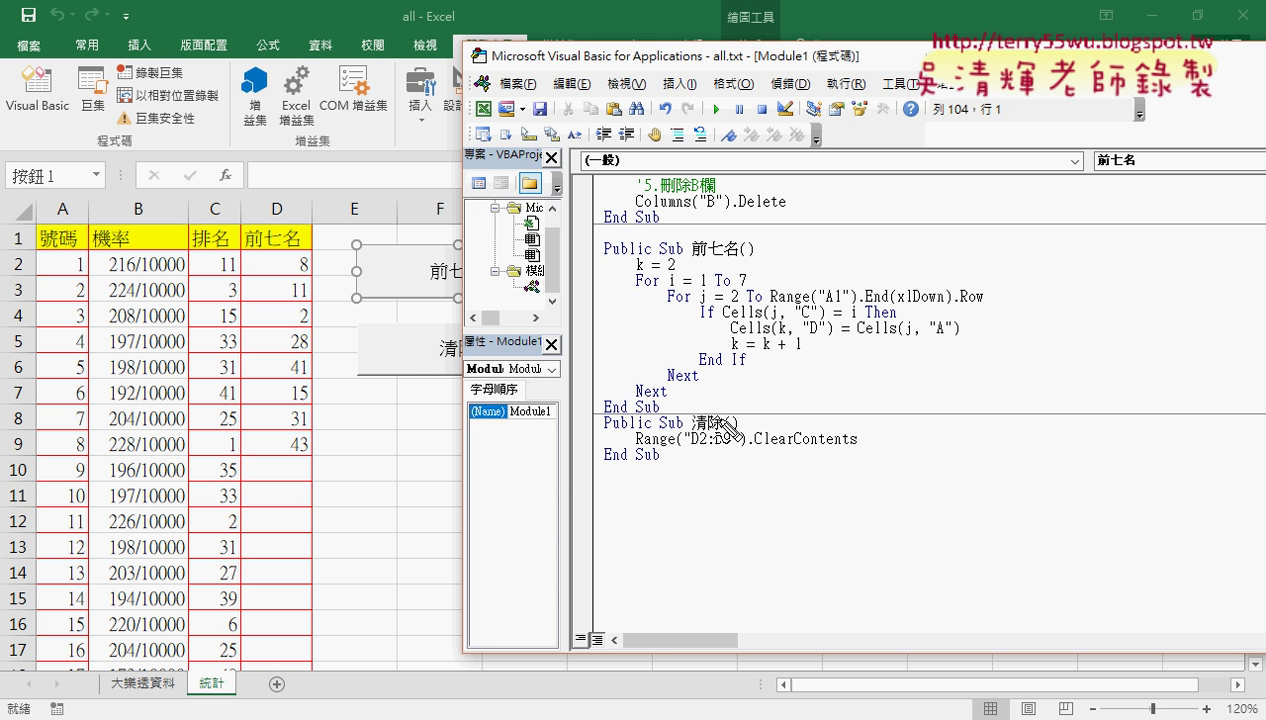
{"action": "left_click_drag", "start_coordinate": [738, 286], "coordinate": [752, 272]}
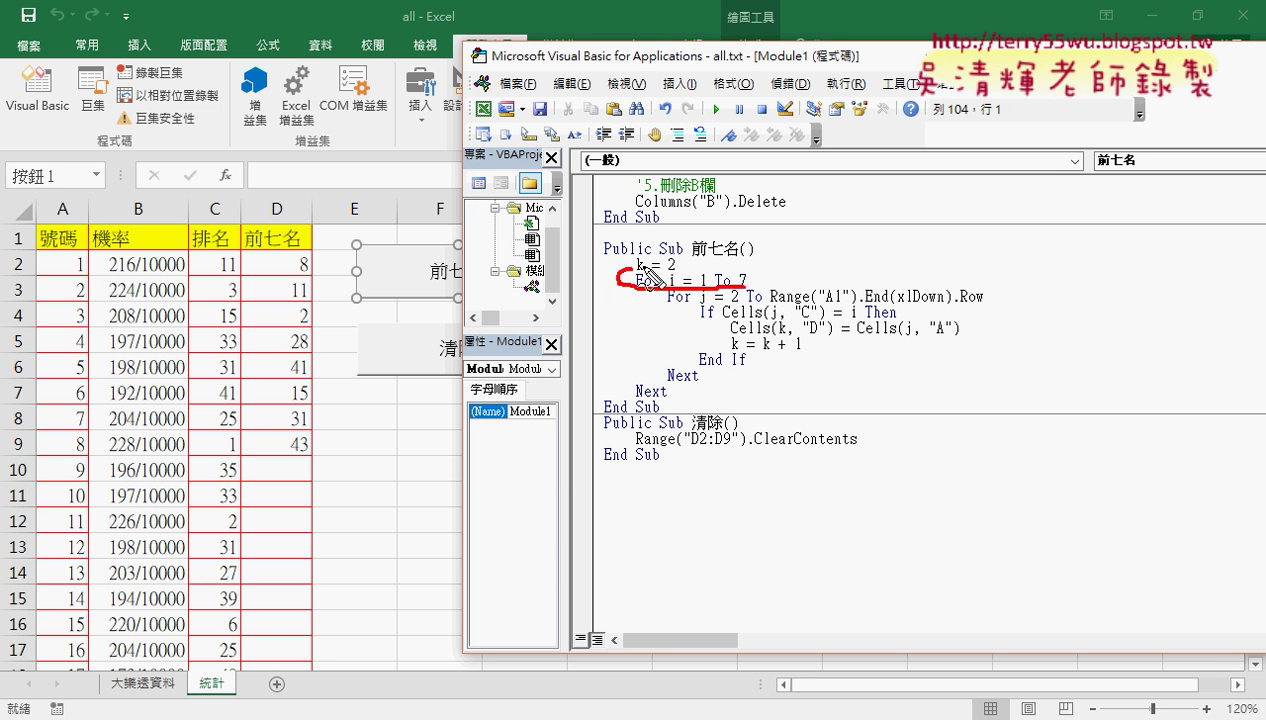
{"action": "left_click_drag", "start_coordinate": [660, 391], "coordinate": [664, 386]}
{"action": "mouse_move", "coordinate": [706, 331]}
{"action": "left_mouse_down"}
{"action": "mouse_move", "coordinate": [720, 322]}
{"action": "mouse_move", "coordinate": [712, 308]}
{"action": "left_mouse_up"}
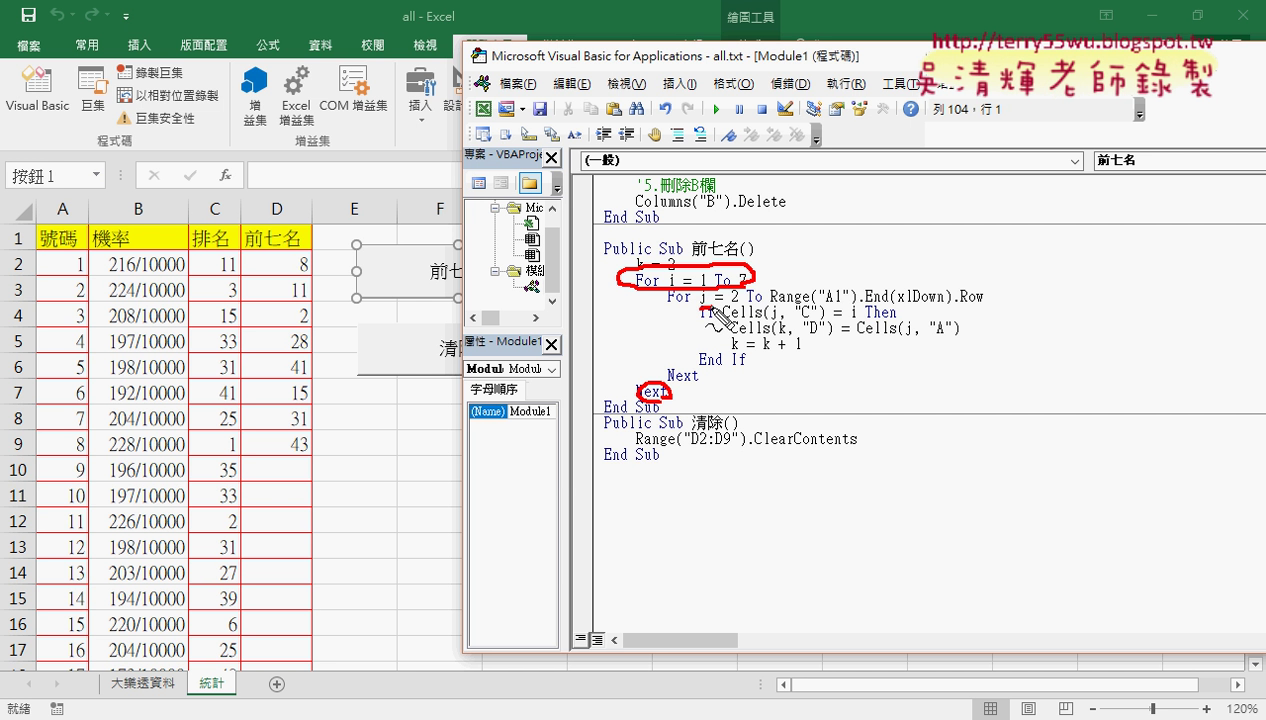